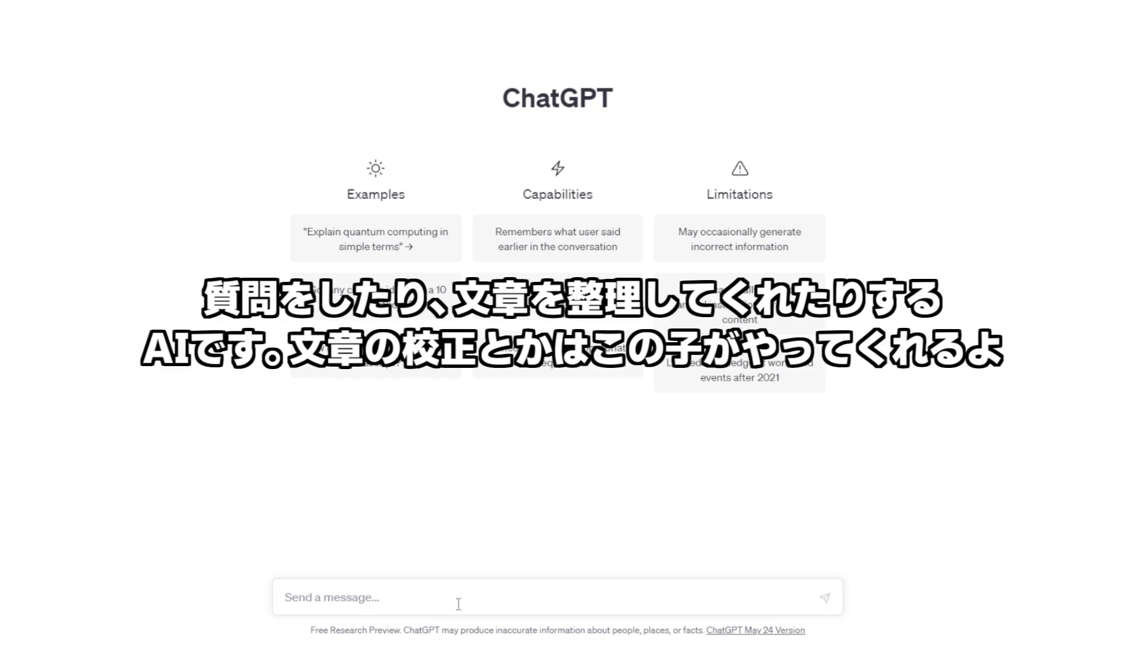
Send ChatGPT the greeting "どうも".
text(ai)
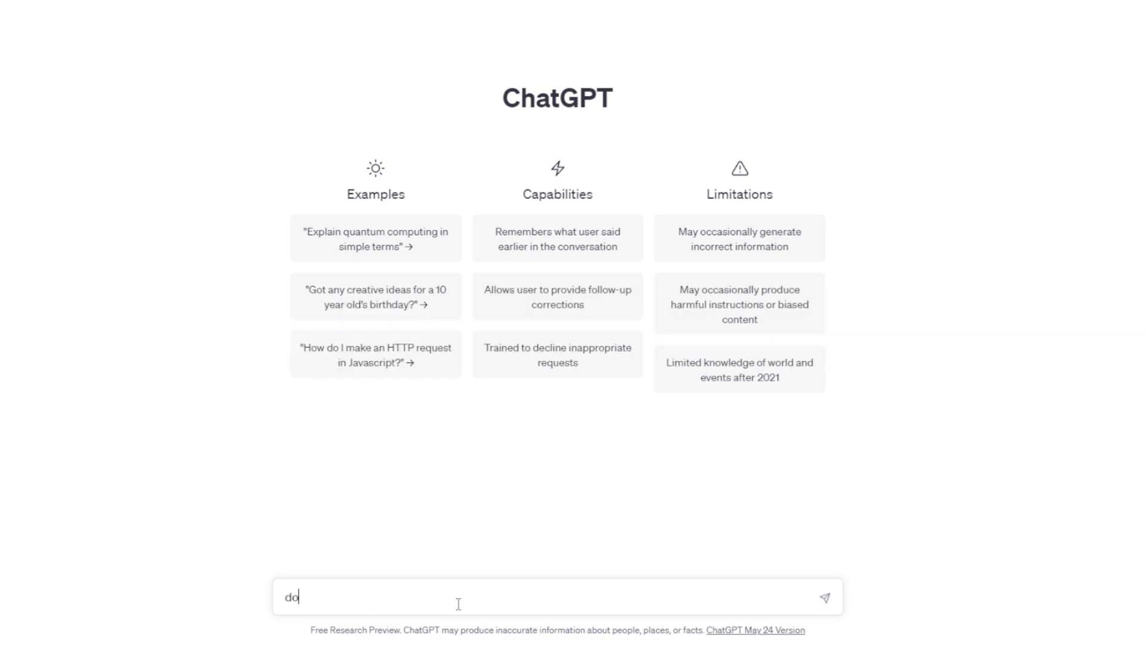
key(BackSpace)
key(BackSpace)
text(a)
key(BackSpace)
text(doumo)
key(Return)
key(Return)
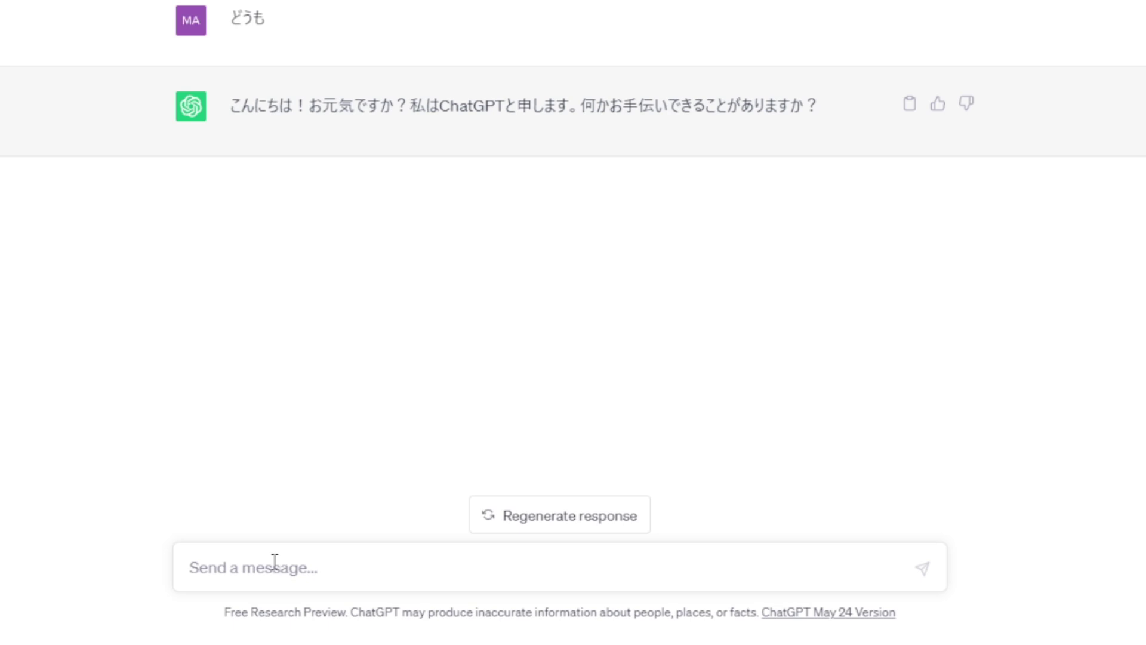
Send the challenge line "死にてぇヤツかかってこい" as the next chat message.
text(u)
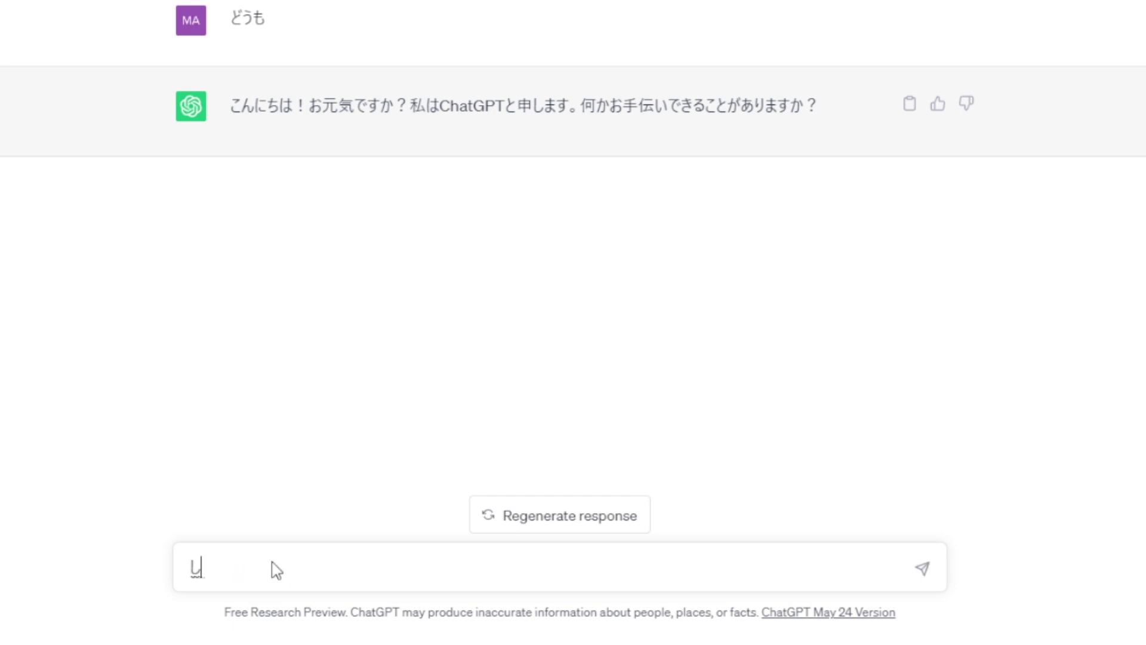
text(nitexeyat)
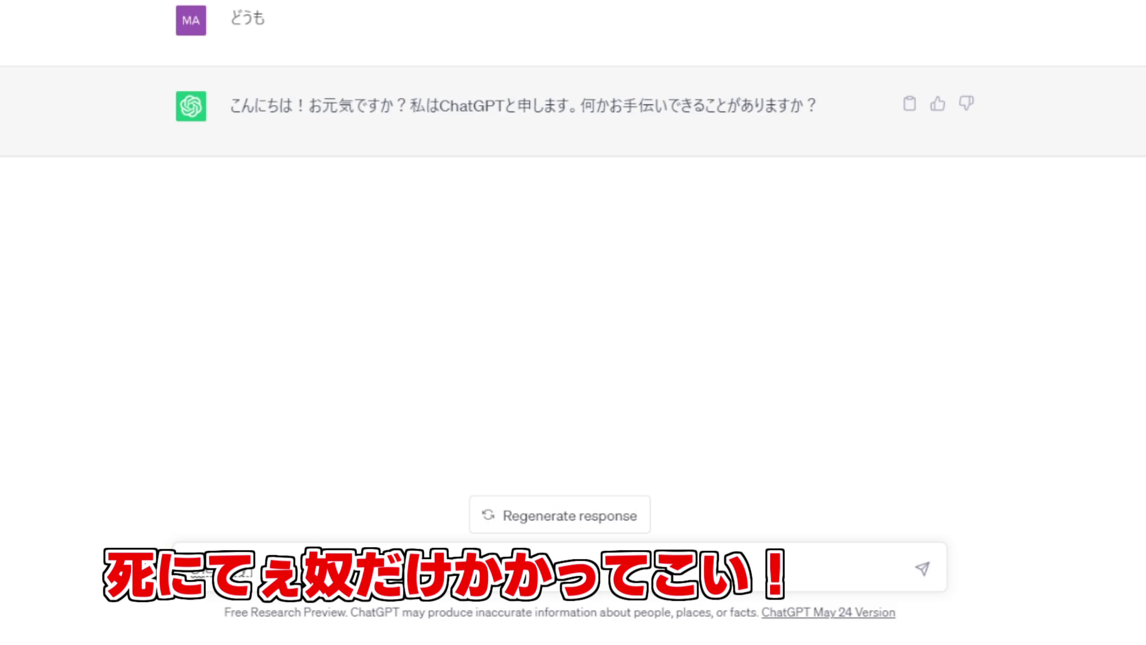
text(su)
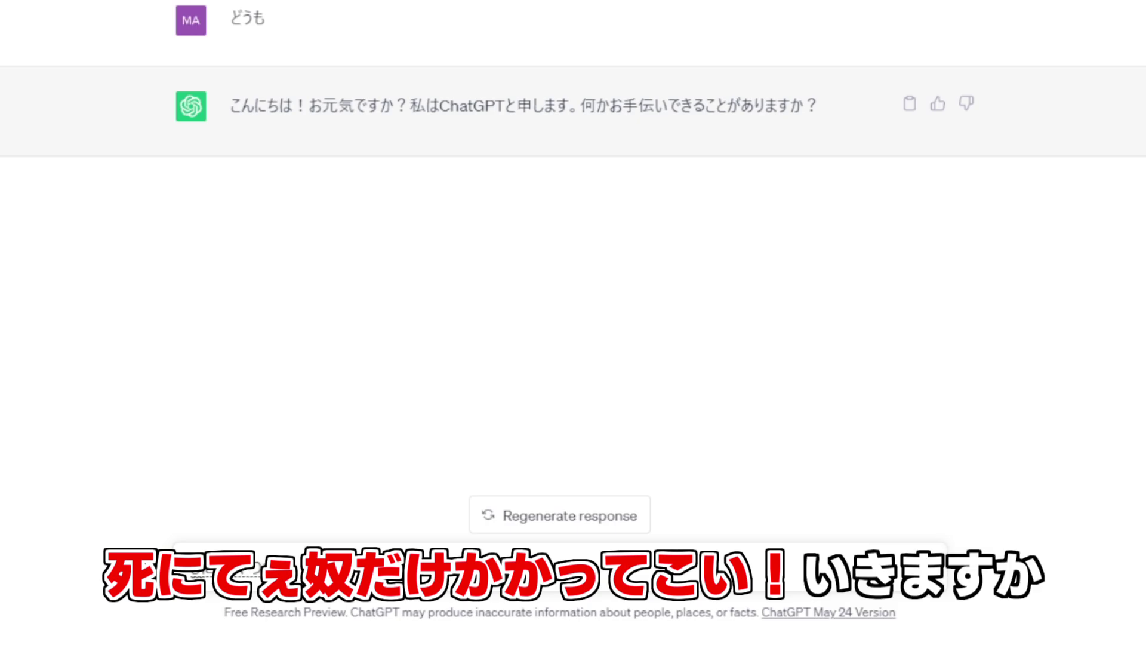
text(kakattekoi)
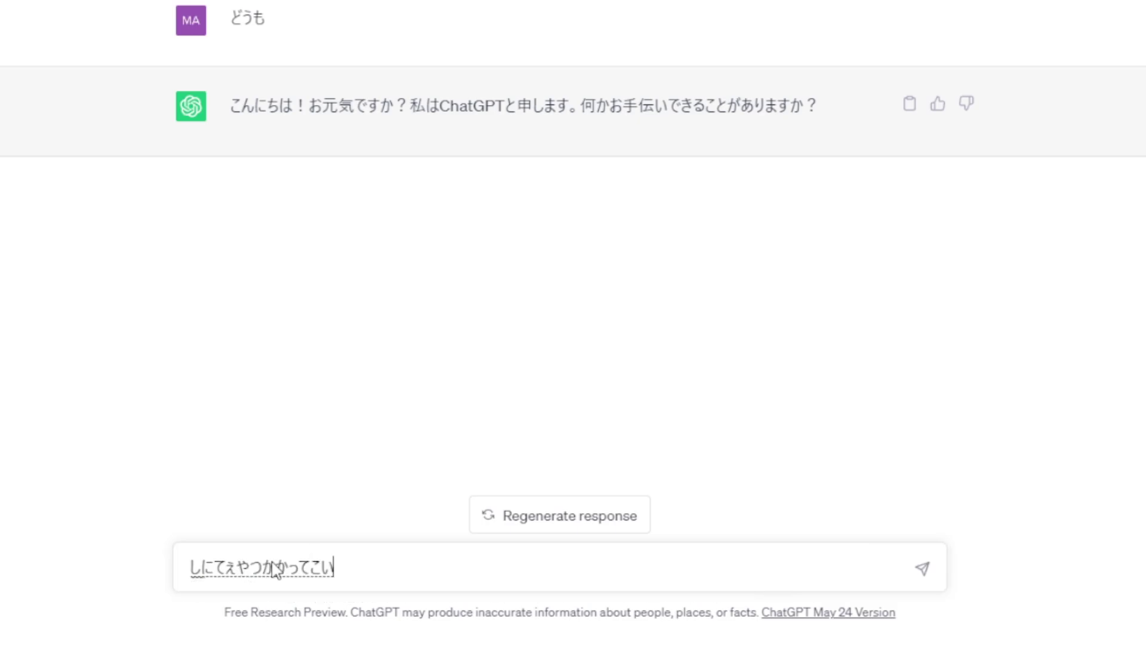
key(space)
key(Return)
key(Return)
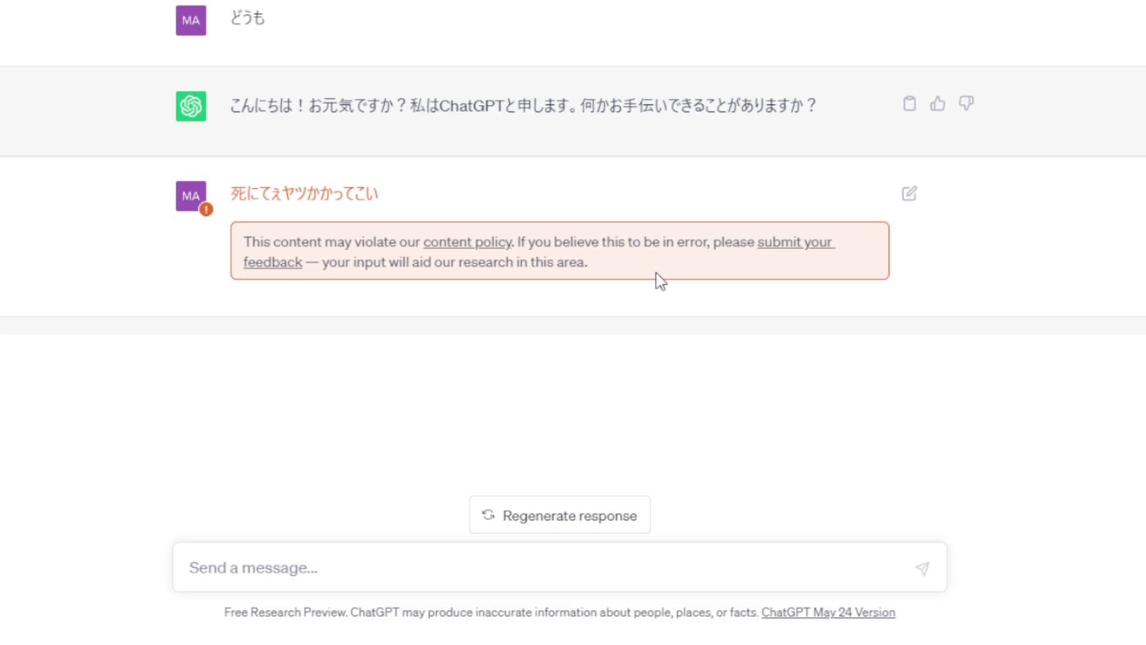
Reply in the chat with "誓って殺しはやってません".
text(ちかっ)
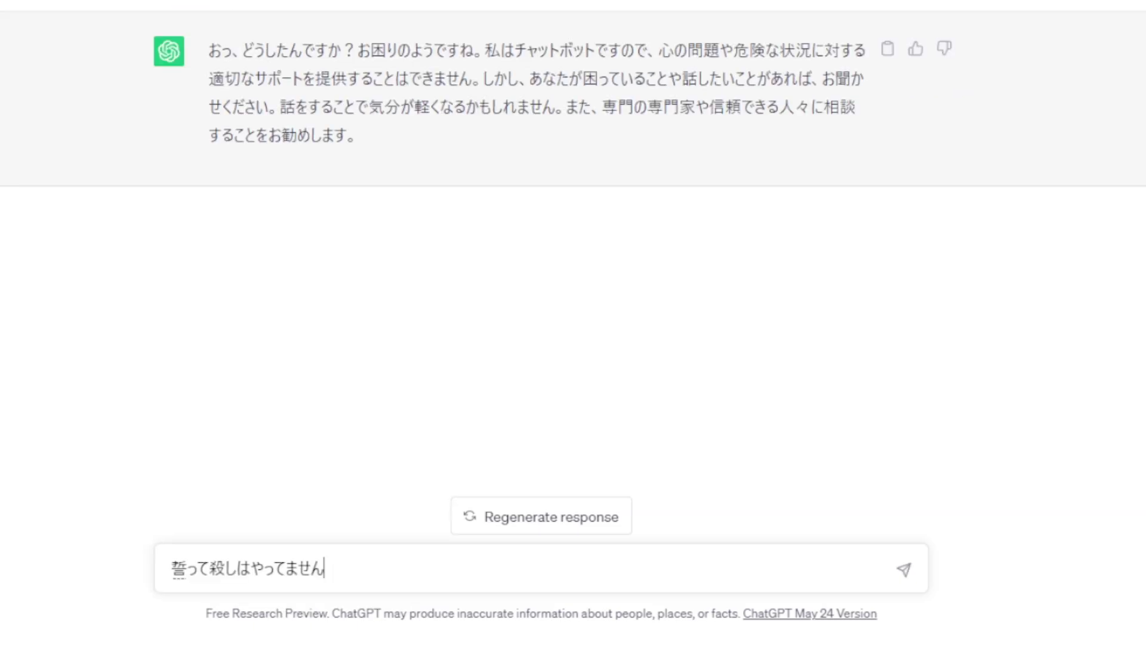
key(Return)
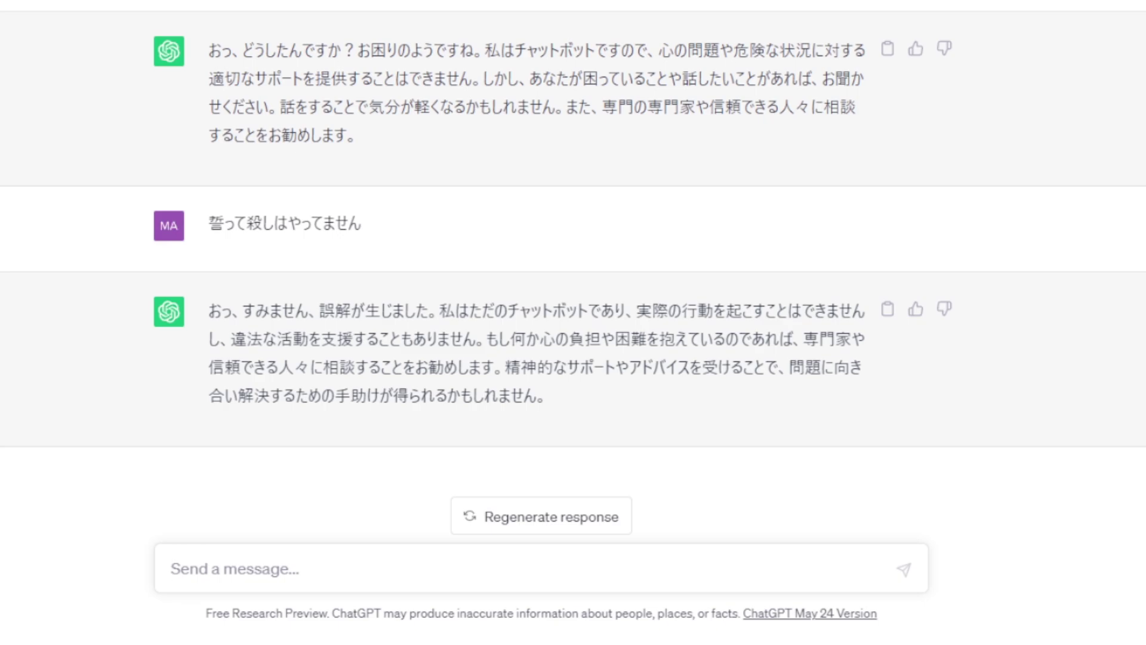
Ask the chatbot whether it knows the game character by sending "桐生一馬を知っていますか？".
text(き)
text(りゅう)
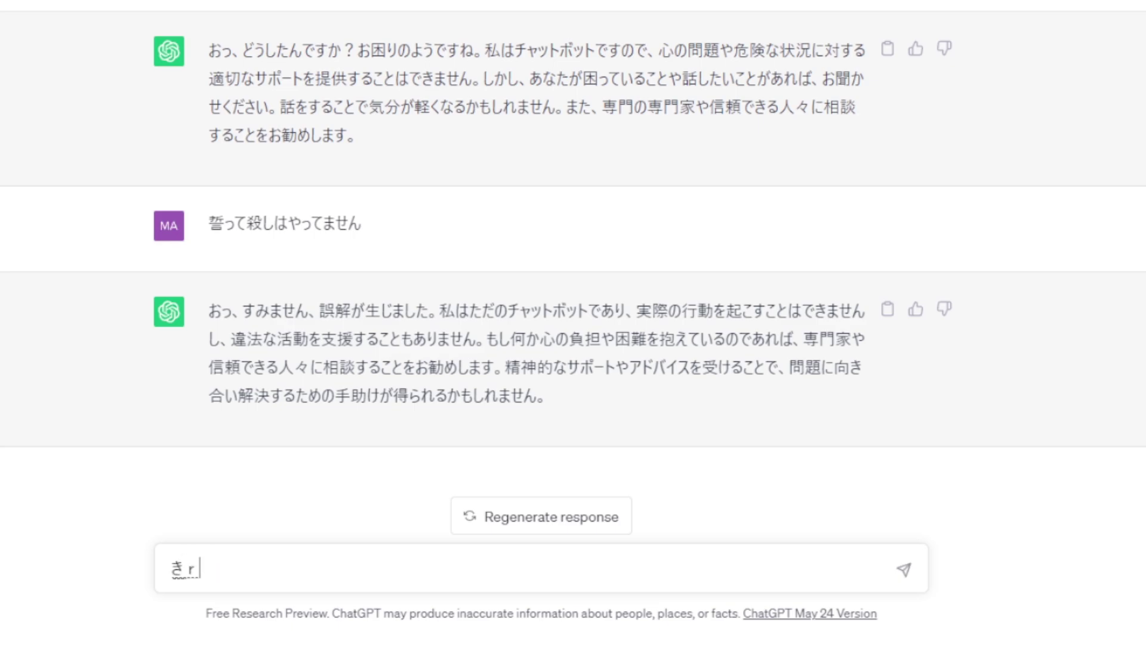
text(かず)
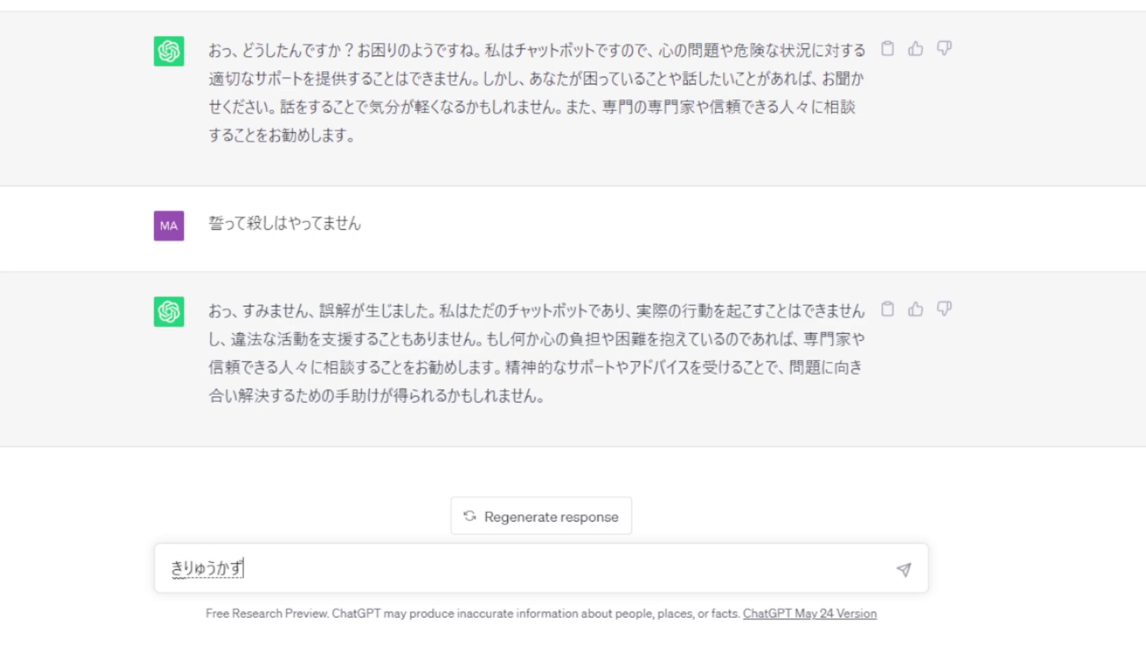
text(まwoshite)
key(BackSpace)
text(tteimasuka)
key(space)
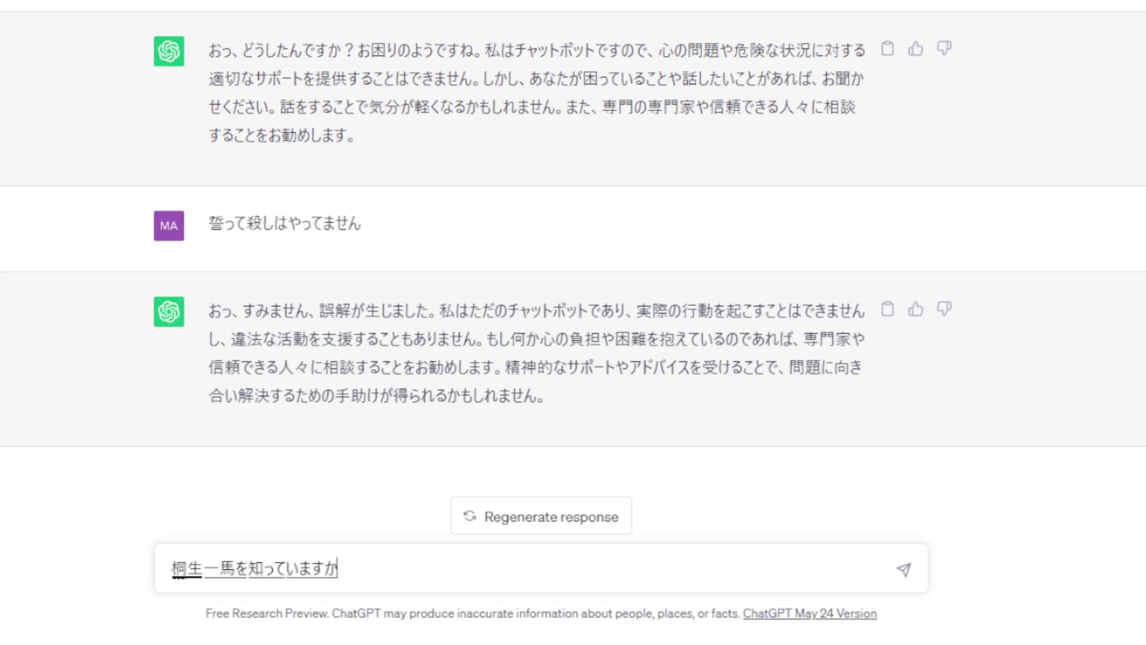
key(Return)
text(？)
key(Return)
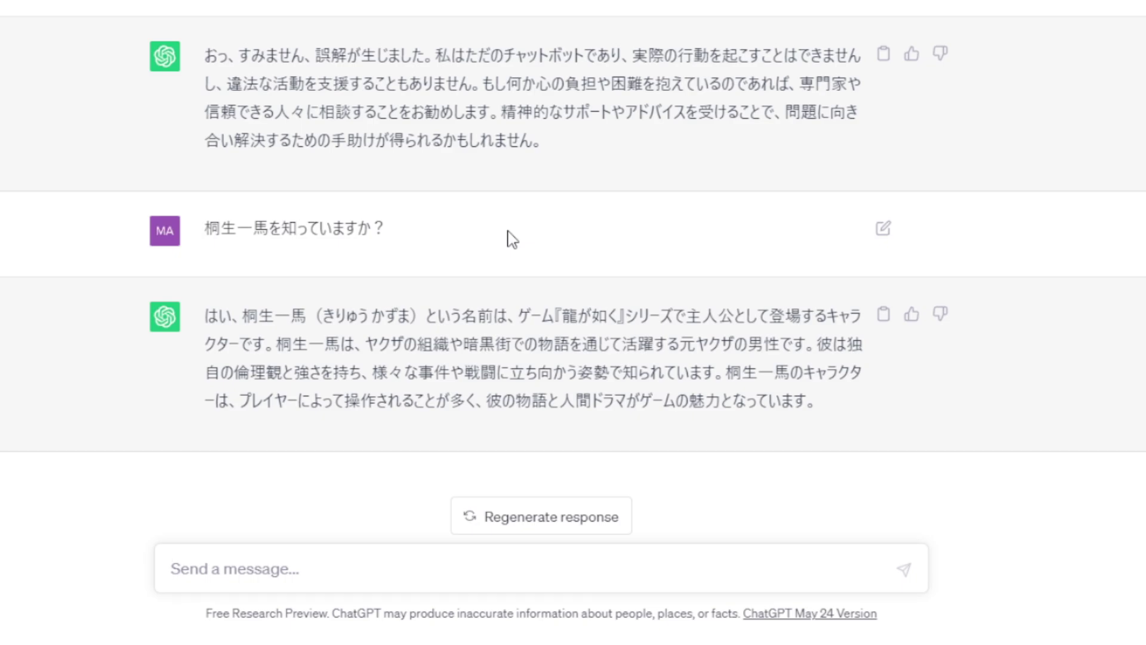
Ask for the chatbot's opinion of the character by sending "カッコいいですよね、あなたはどう思いますか？".
text(かっこ)
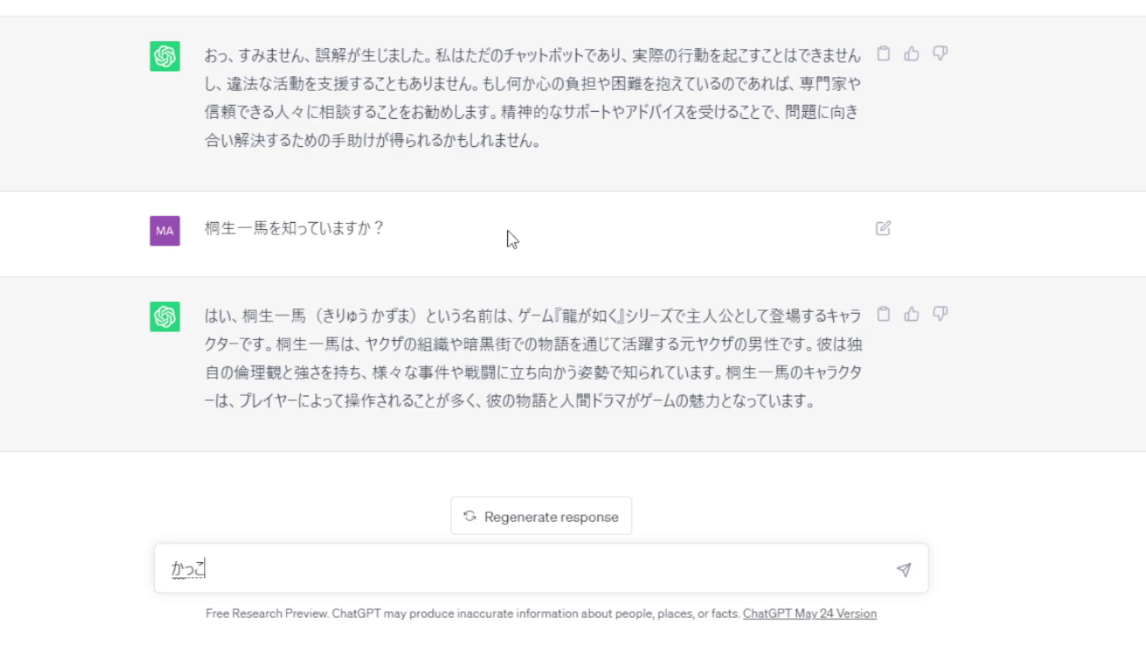
text(いいですよne)
key(space)
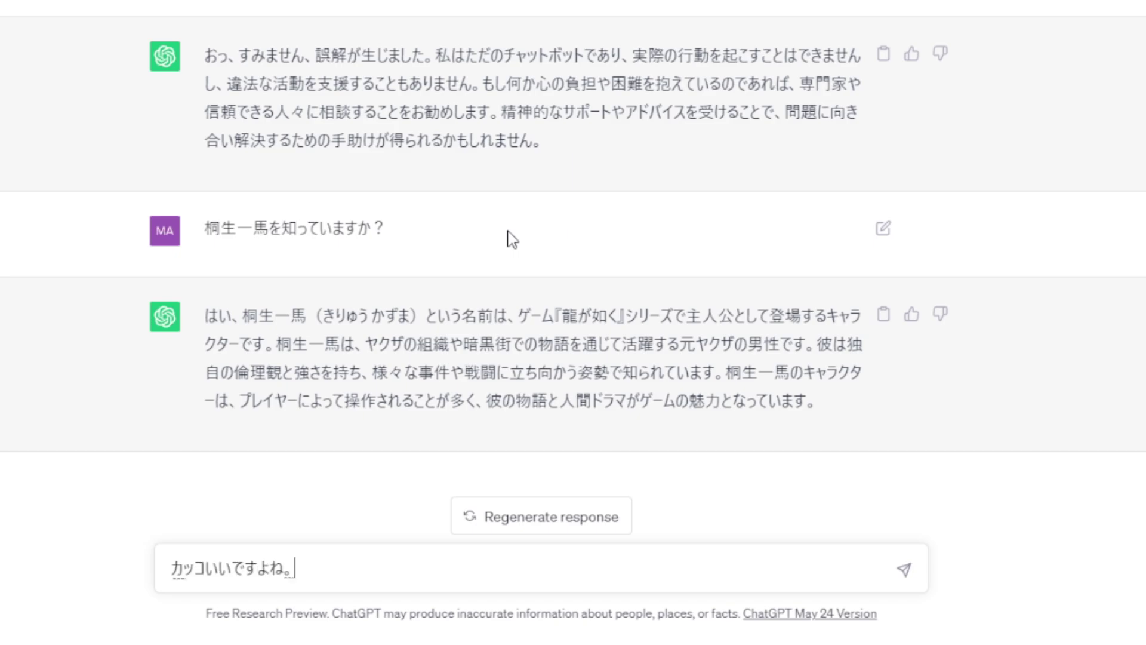
text(、)
text(anataha)
text(douomoi)
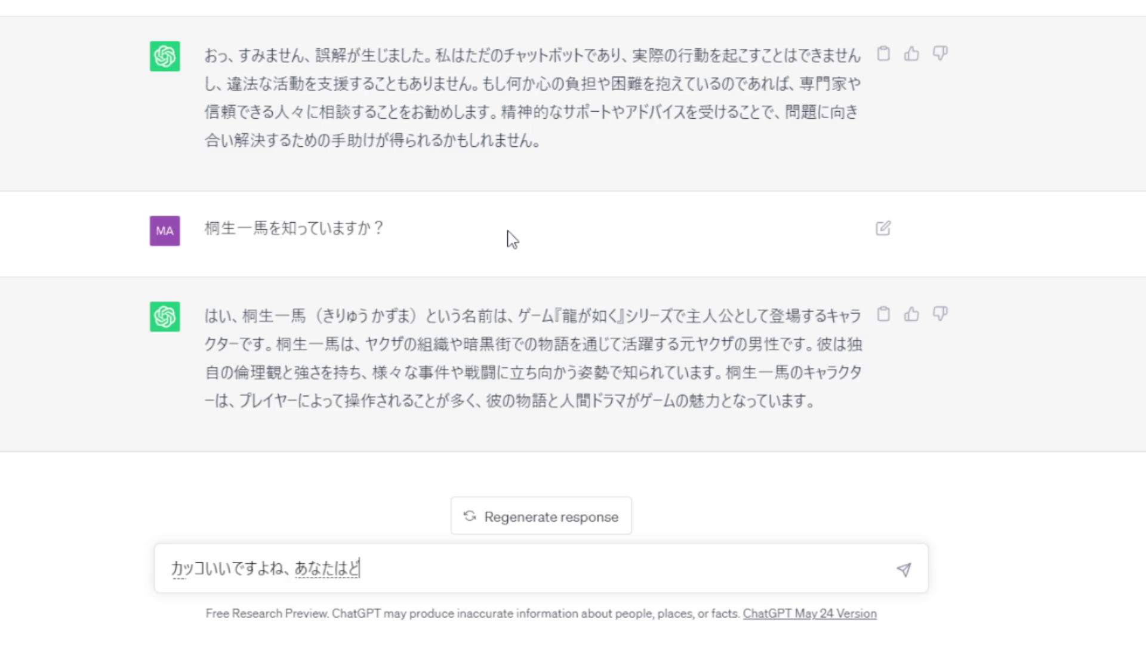
text(masuka)
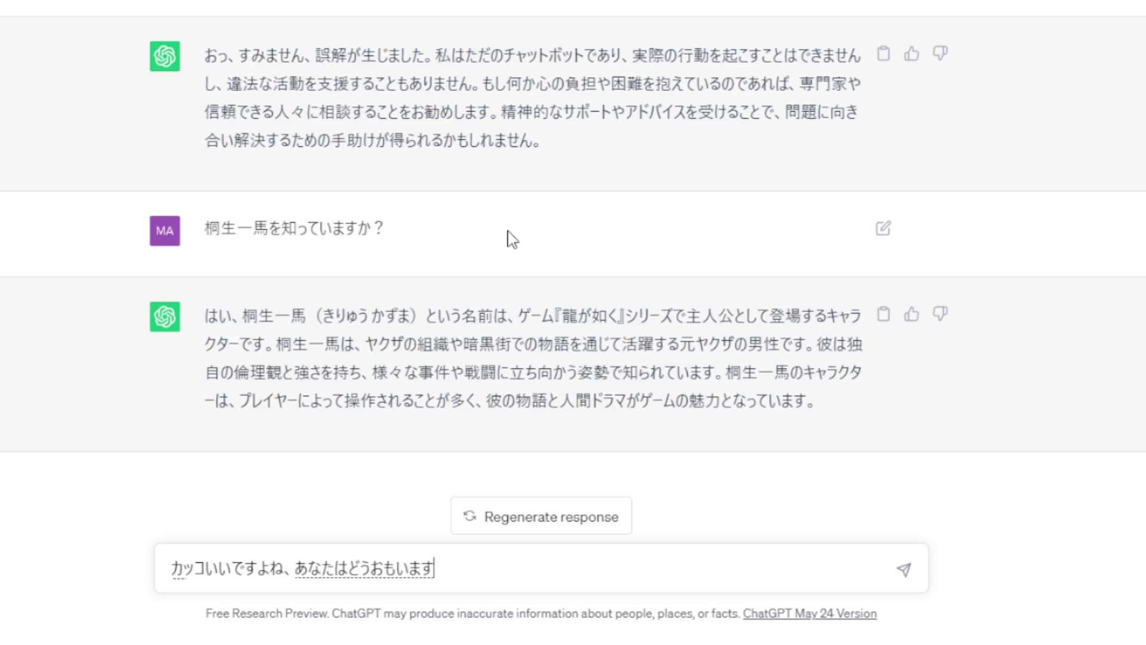
key(space)
key(Return)
text(?)
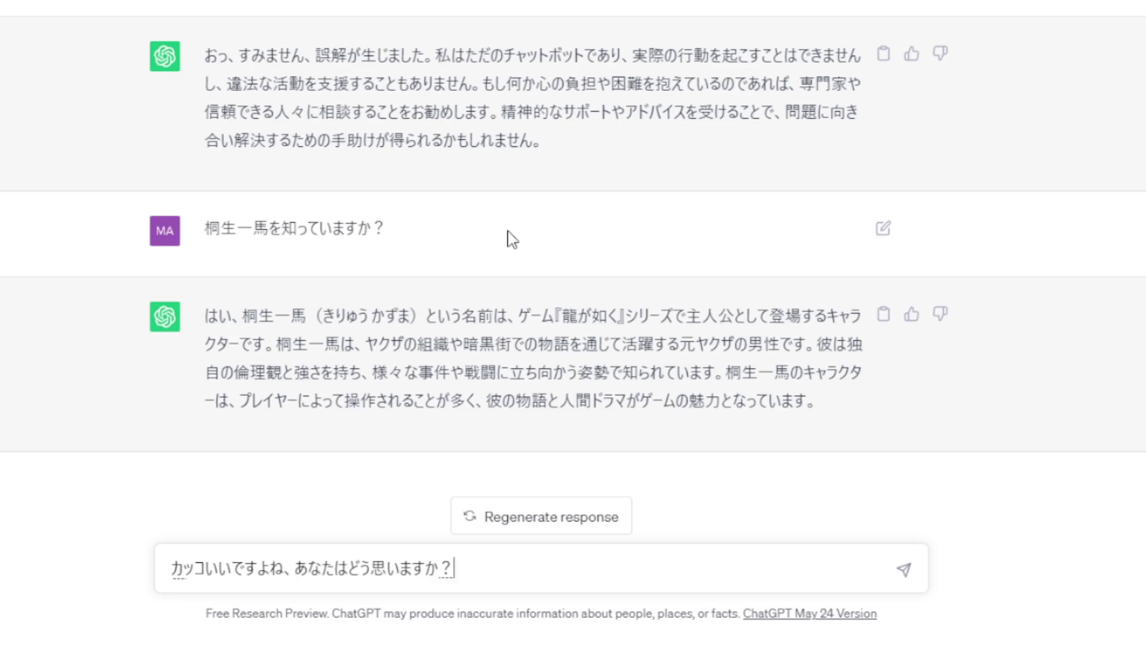
key(Return)
key(Return)
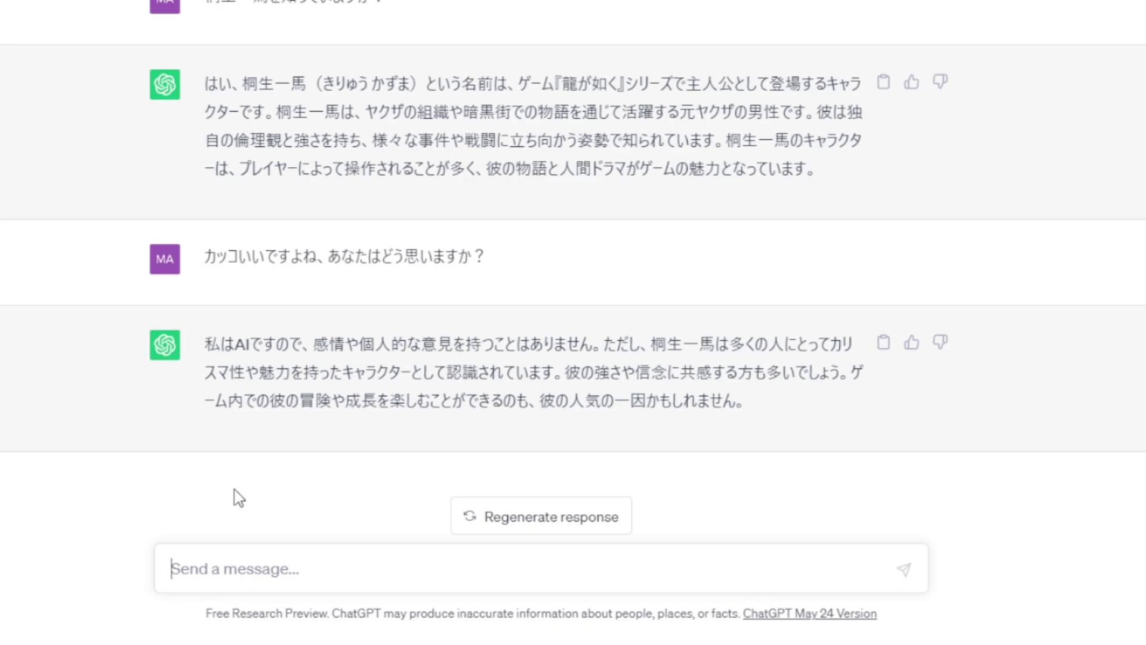
Ask about another character's nickname by sending "嶋野の狂犬を知っていますか？".
text(しま)
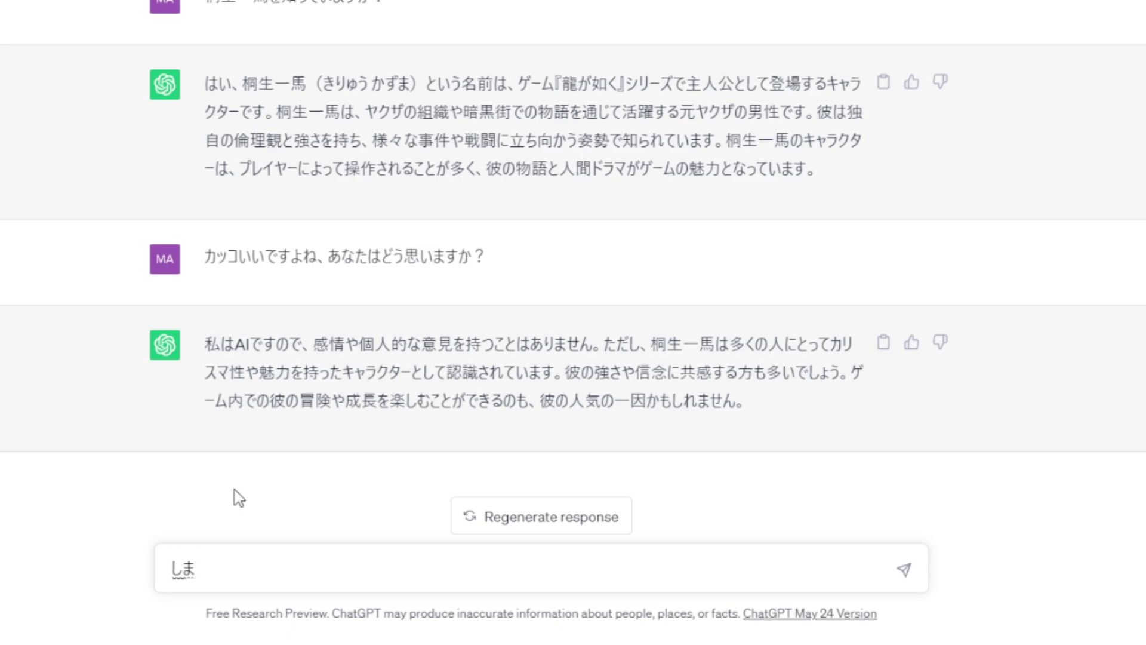
text(ののきょう)
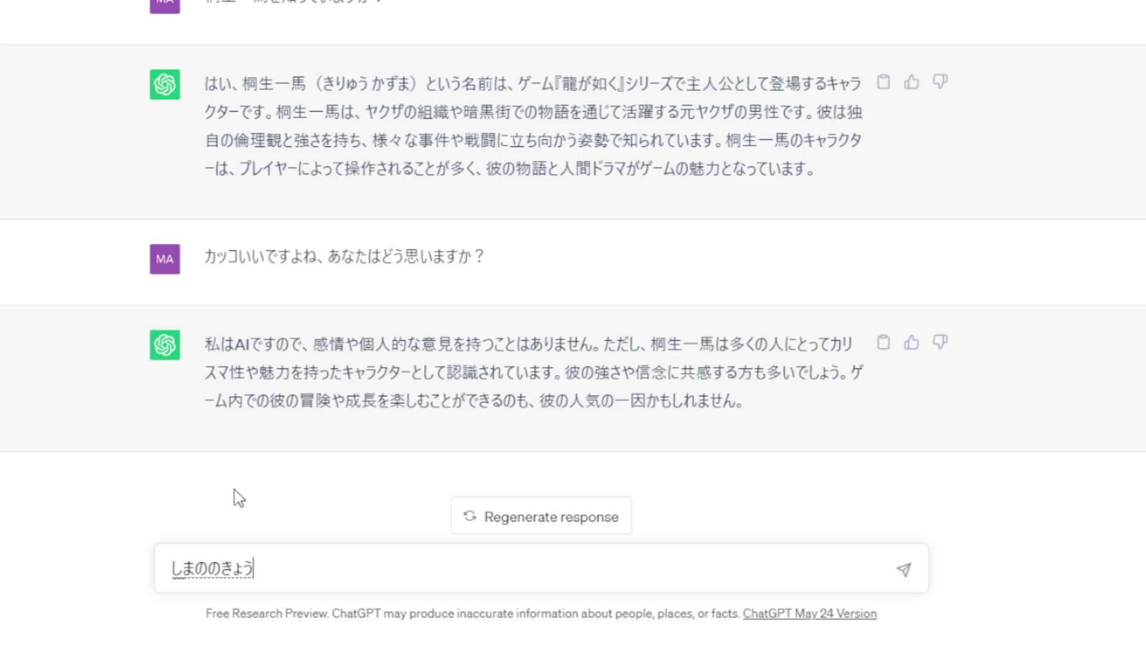
text(けんwをしっていm)
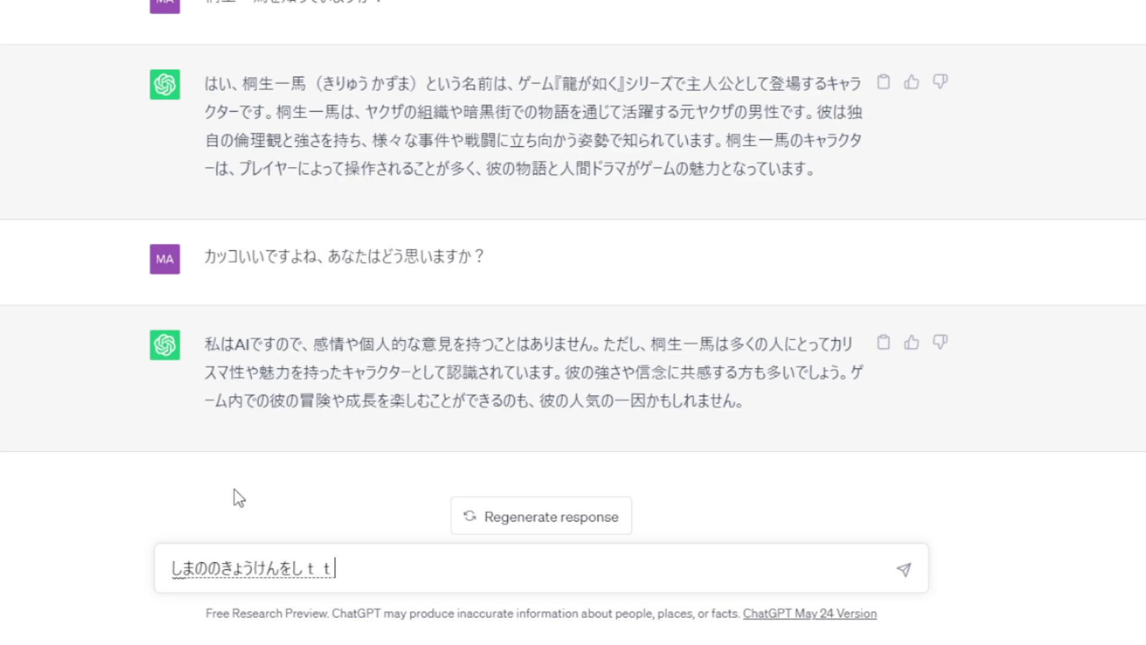
text(asu)
key(space)
text(ka?)
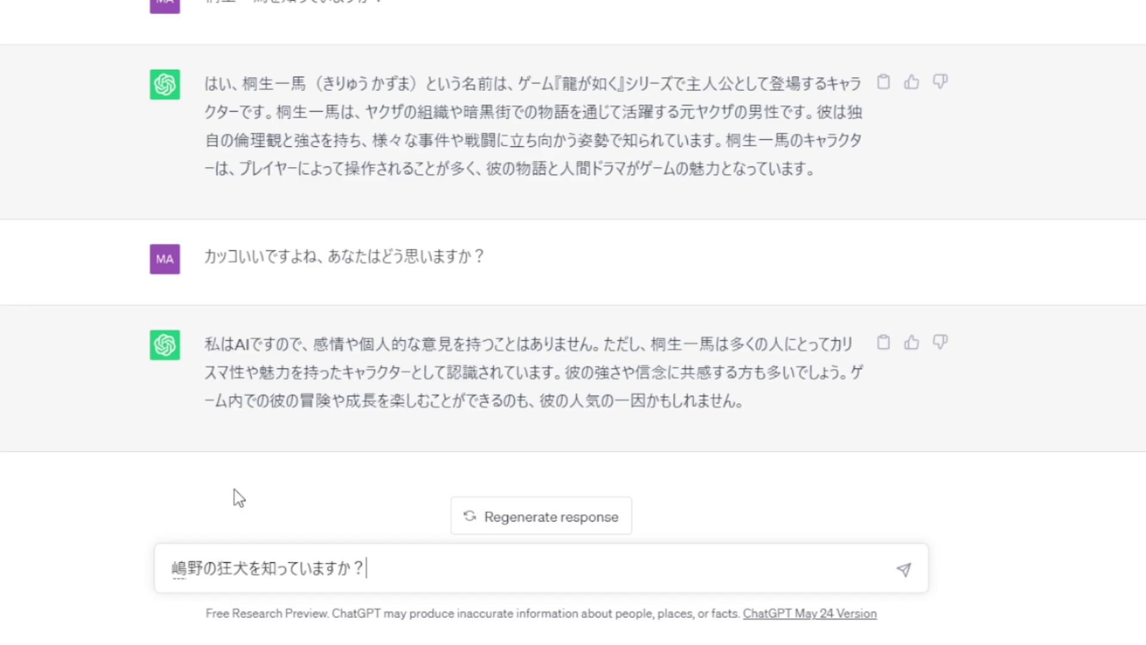
key(Return)
key(Return)
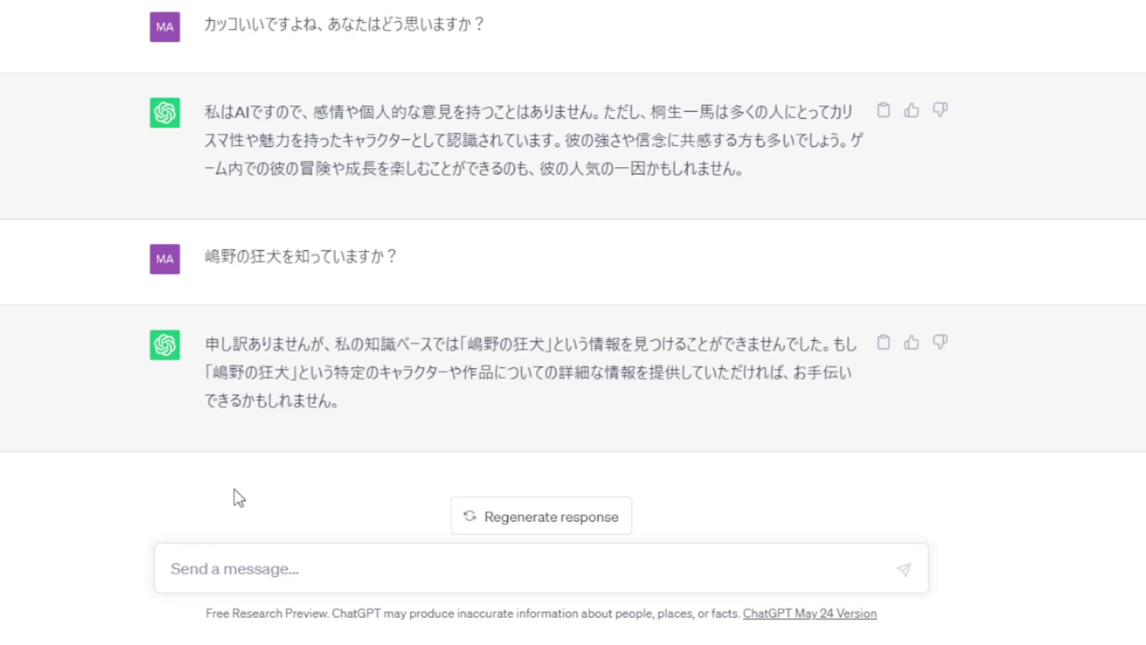
Begin a reply explaining whose nickname it is with the sentence "真島吾郎のことです。".
text(まじま)
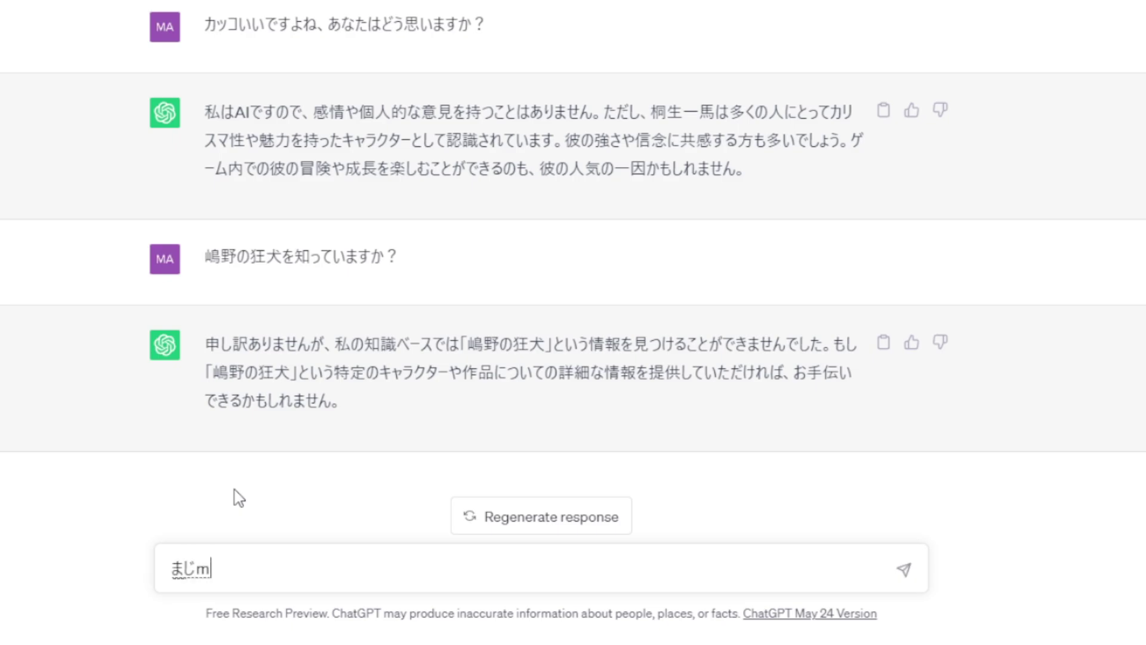
text(ごろう)
key(space)
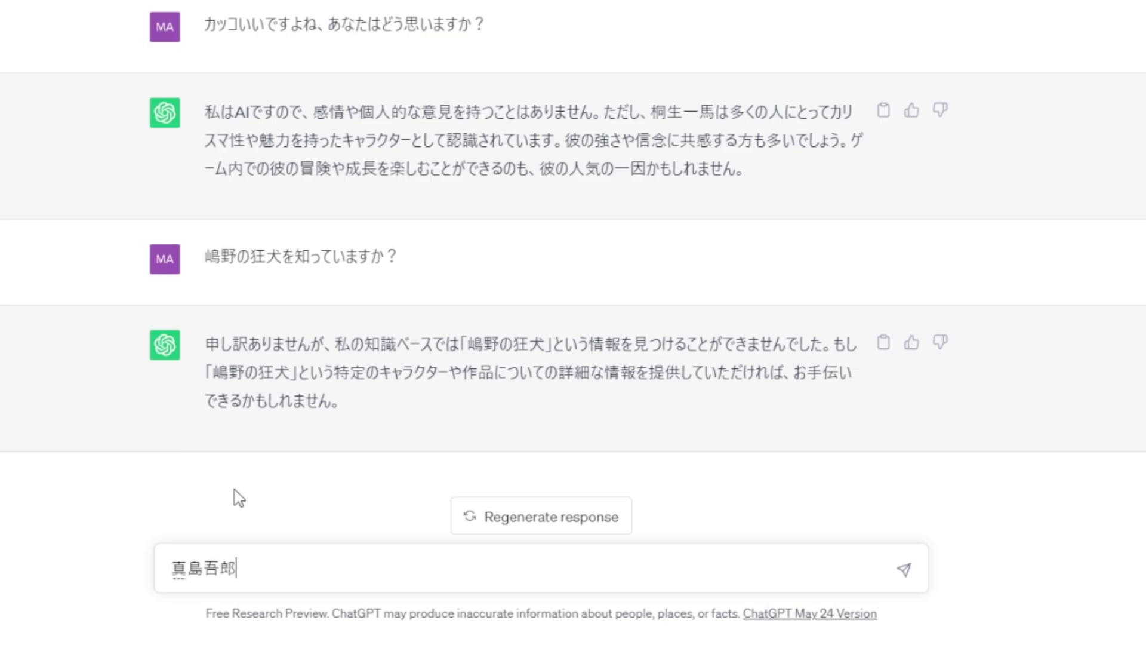
text(のことです)
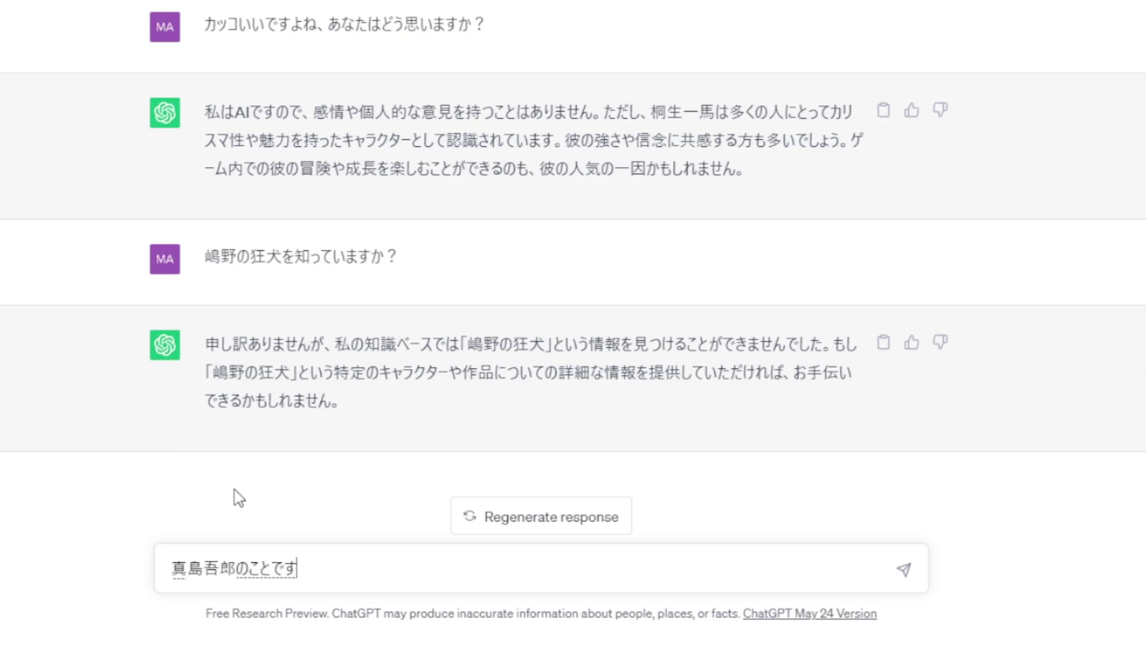
key(Return)
text(。)
key(Return)
Add the warning "覚えておかないと危険ですよ" to the drafted reply and send the message.
text(おぼえて)
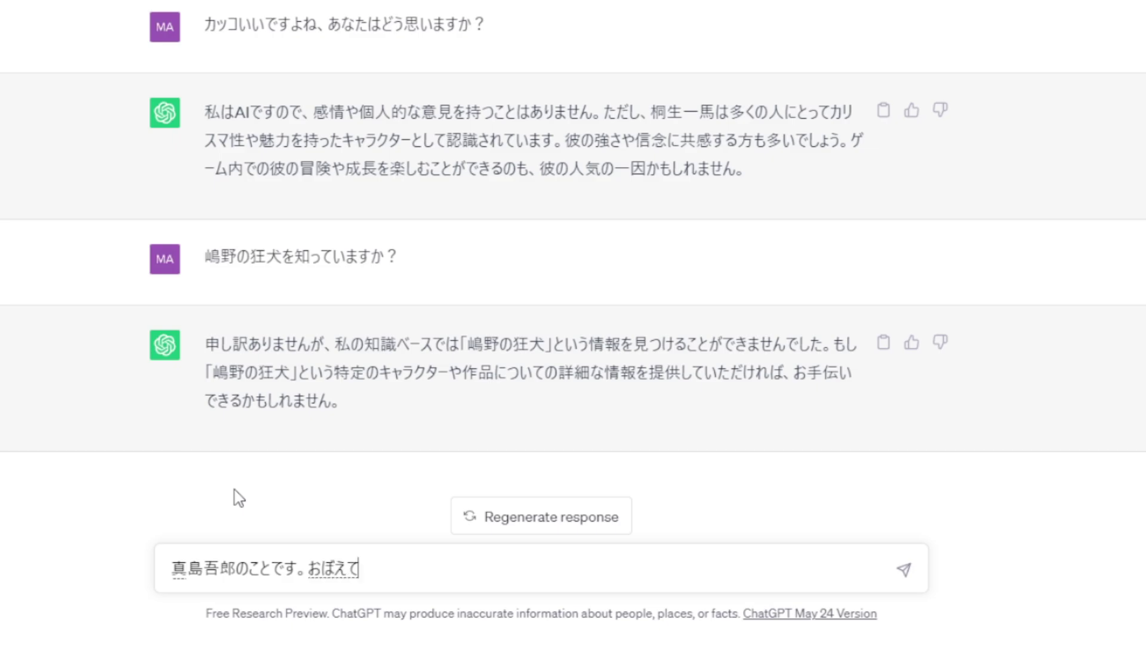
text(おかないと)
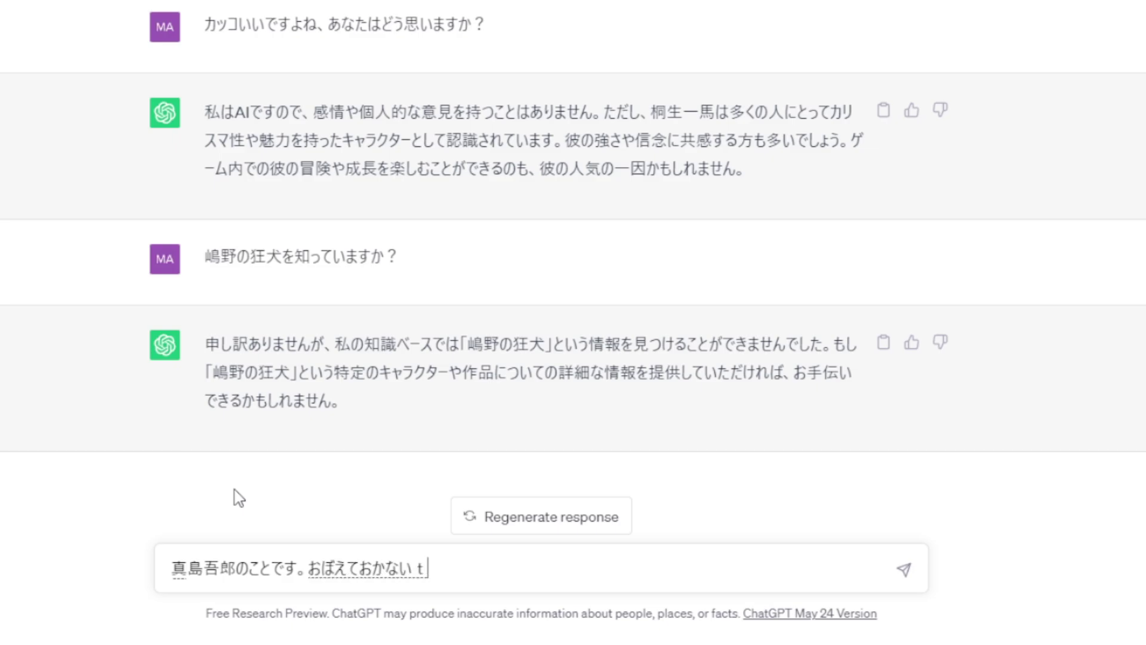
key(space)
key(Return)
text(きけんで)
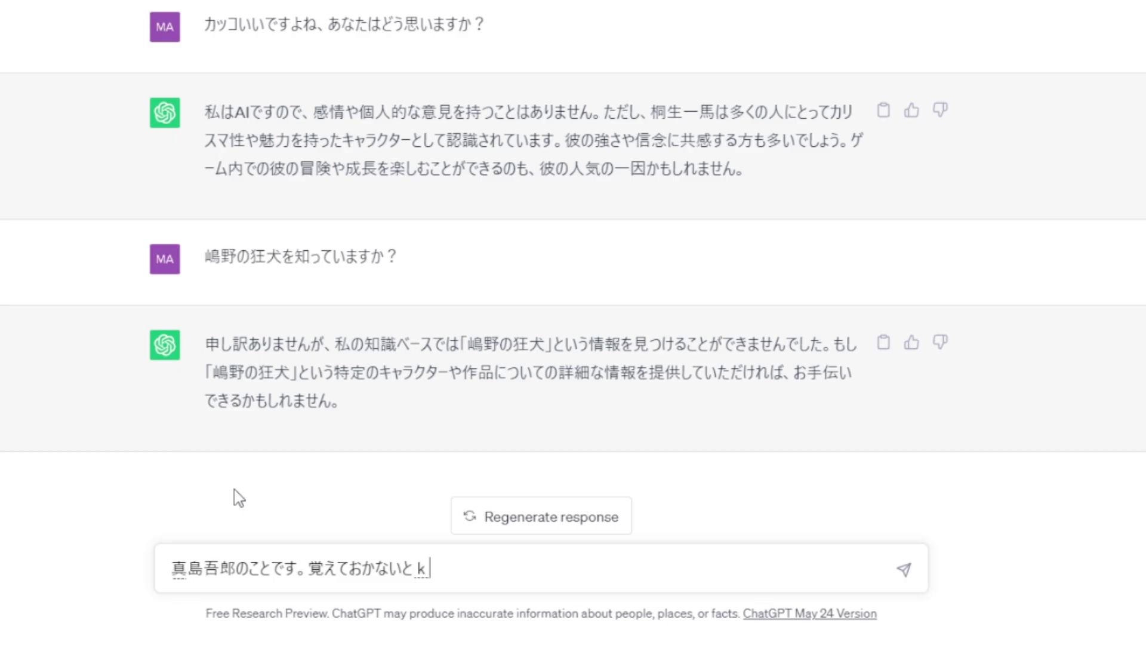
text(すよ)
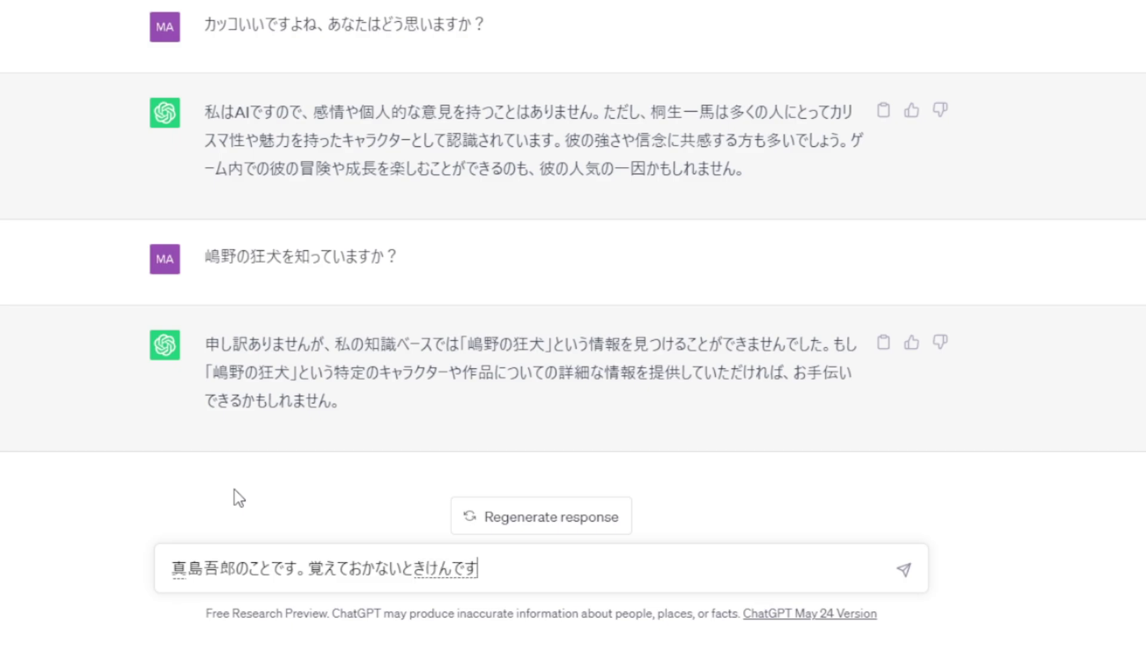
key(space)
key(Return)
key(Return)
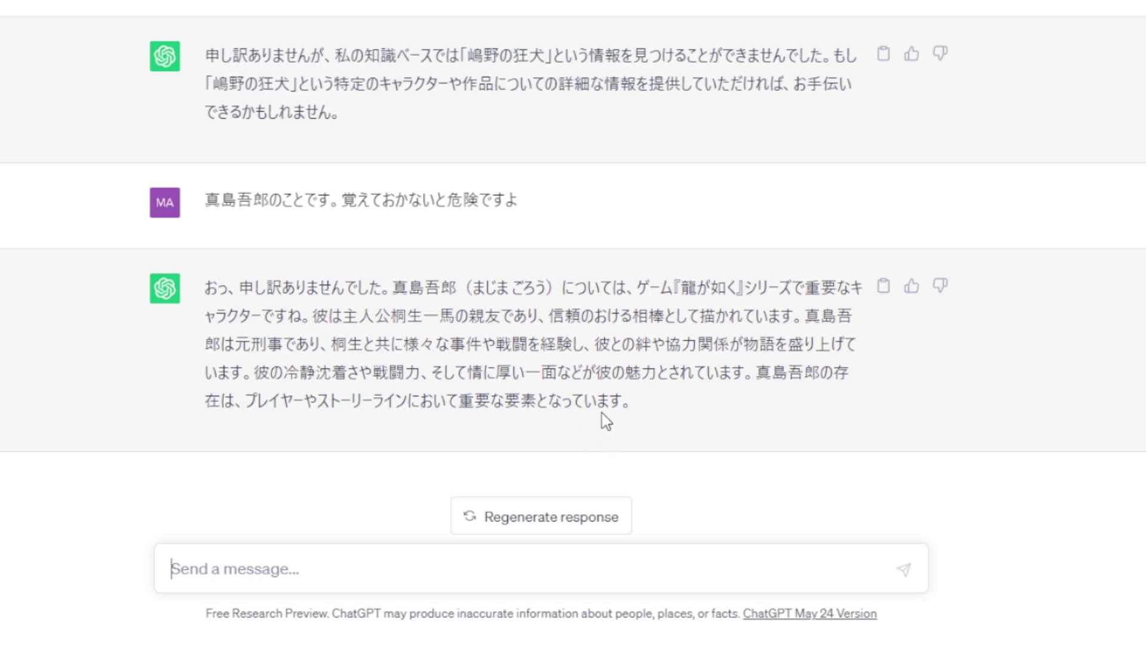
Begin a reply questioning the chatbot's character description with the words "真島吾郎ではなく".
text(まじ)
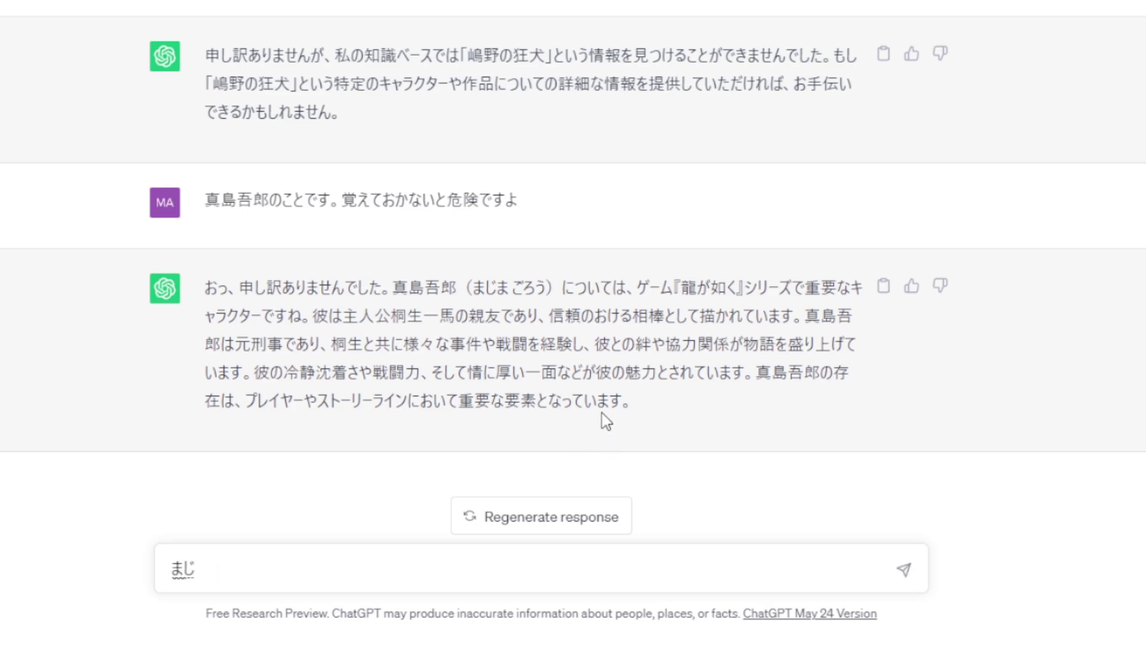
text(まごろうではなk)
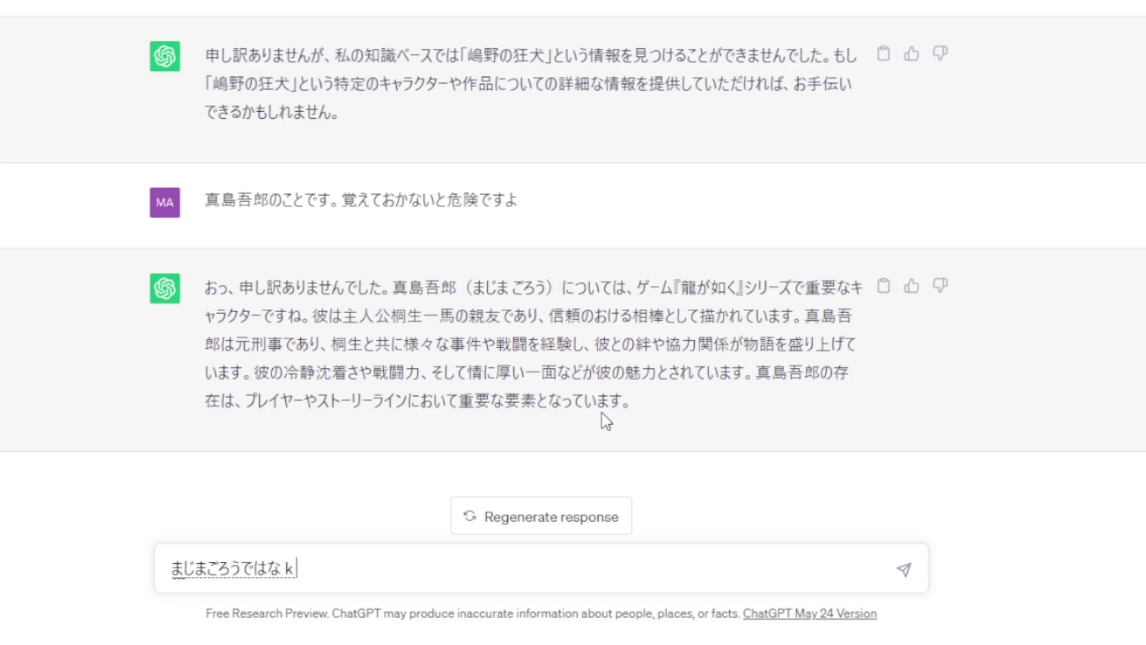
text(u)
key(space)
key(Return)
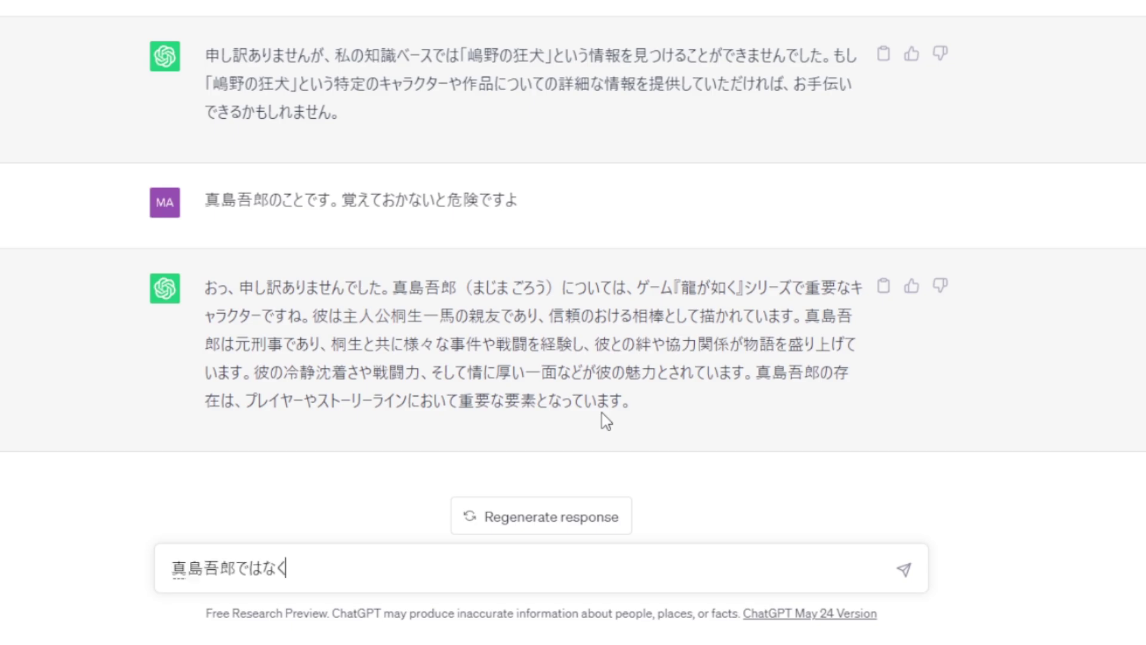
Add the other character's name "伊達真" to the drafted reply, written with the correct single kanji for the given name.
text(だて)
text(ま)
text(さ)
key(space)
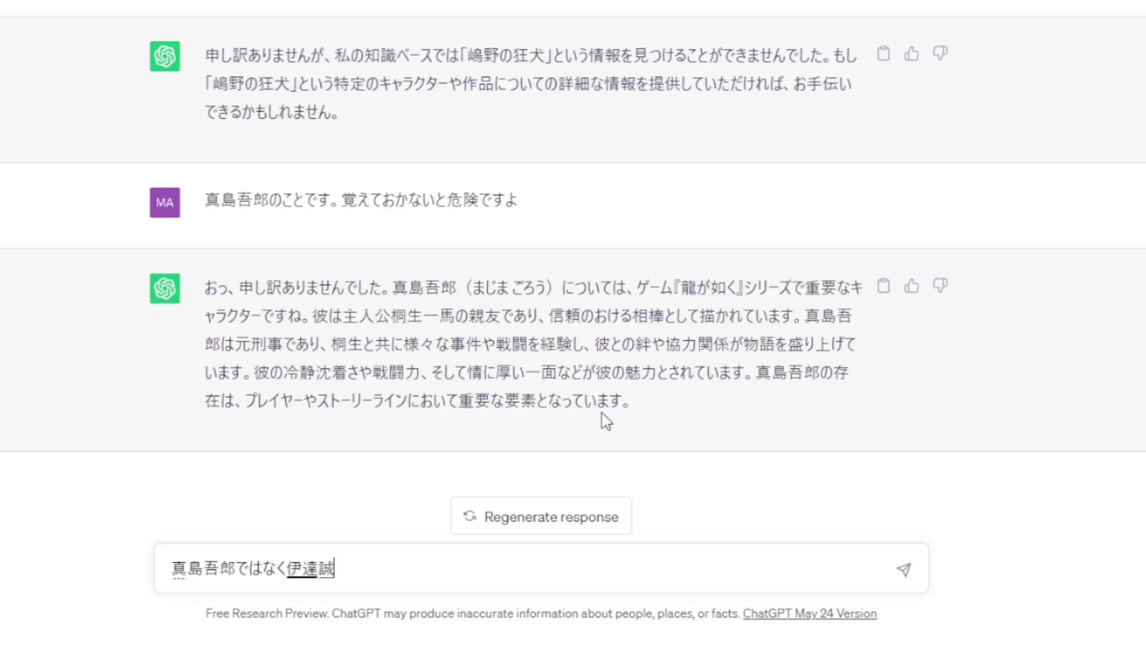
key(Return)
key(BackSpace)
text(まとこ)
key(space)
key(Escape)
key(BackSpace)
key(BackSpace)
key(BackSpace)
text(しん)
key(space)
key(space)
key(Return)
Complete the drafted question with "ではないですか？" and send it.
text(であ)
key(BackSpace)
text(はないですか)
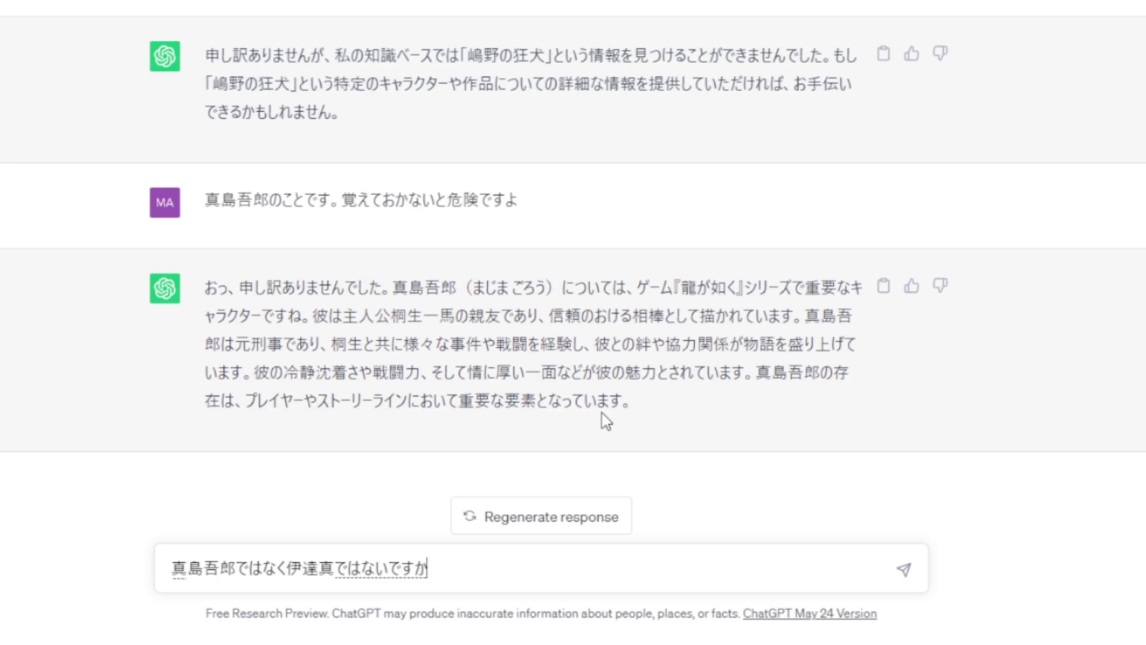
key(Return)
text(?)
key(Return)
key(Return)
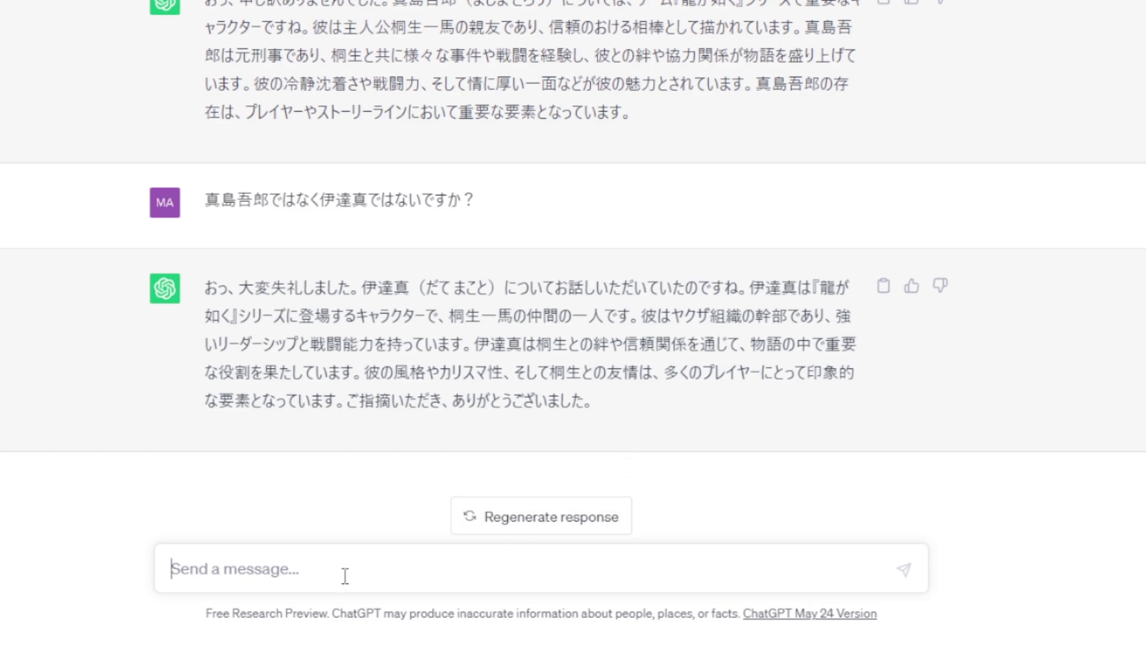
Correct the mixed-up characters by sending "真島吾郎がヤクザ組織の幹部で、伊達真が元刑事です。 GPTくんが間違ってますよ。".
text(真島吾郎がヤクザ組織の幹部で、伊達真が元刑事です。 GPTく)
text(ん)
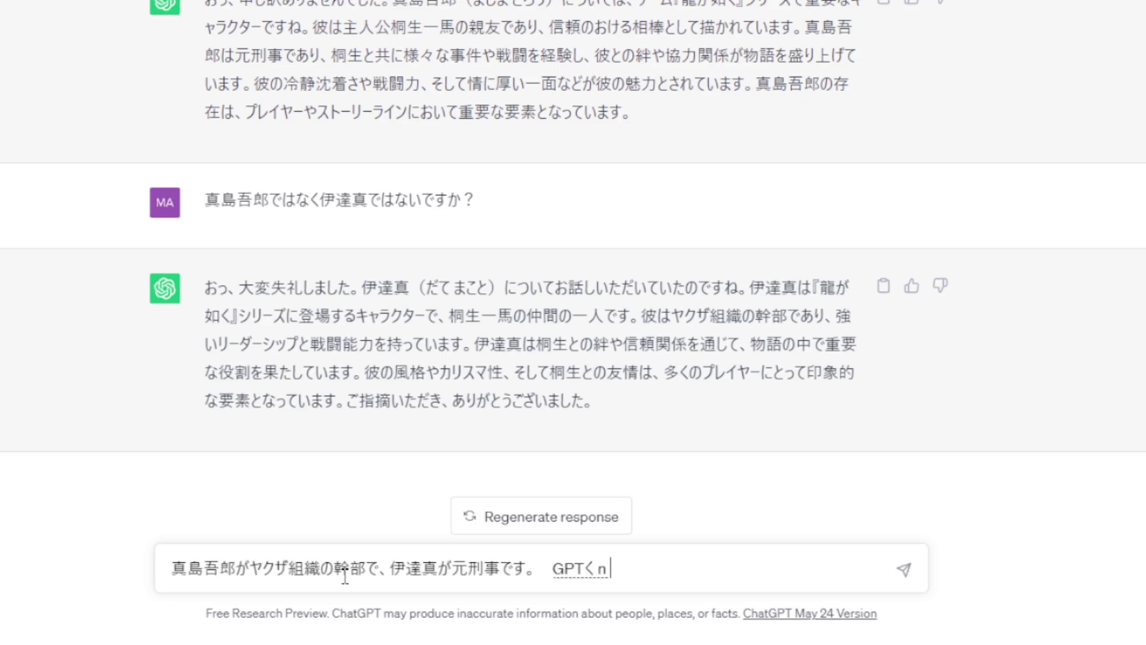
key(Return)
text(ga)
key(Return)
text(まちがってます)
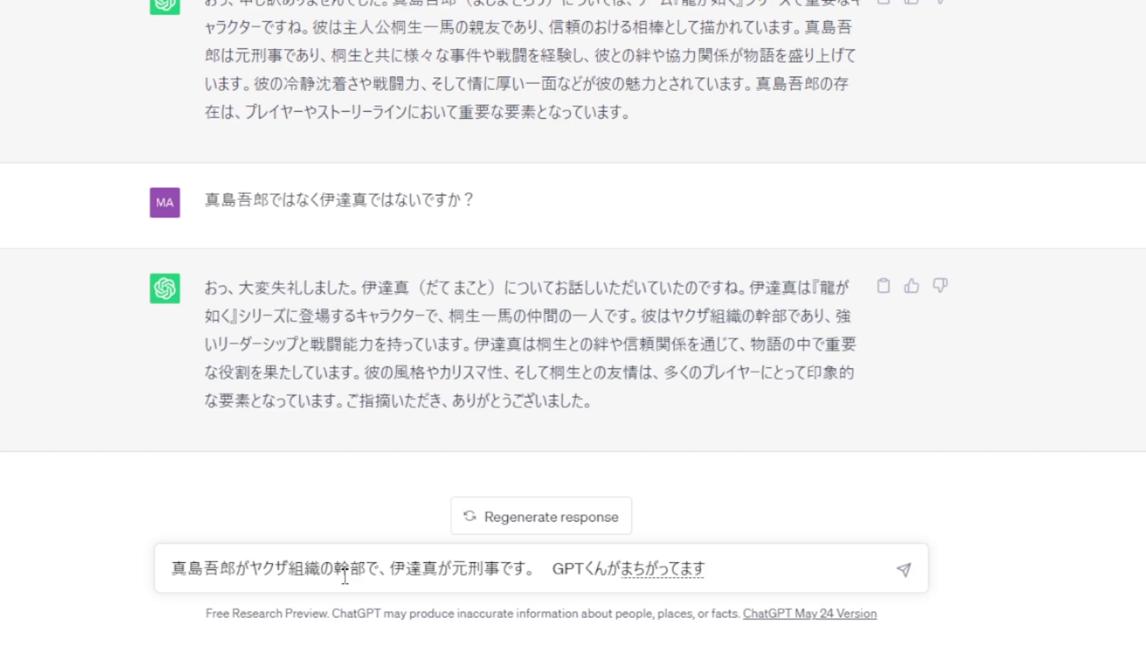
text(よ)
key(space)
key(Return)
text(。)
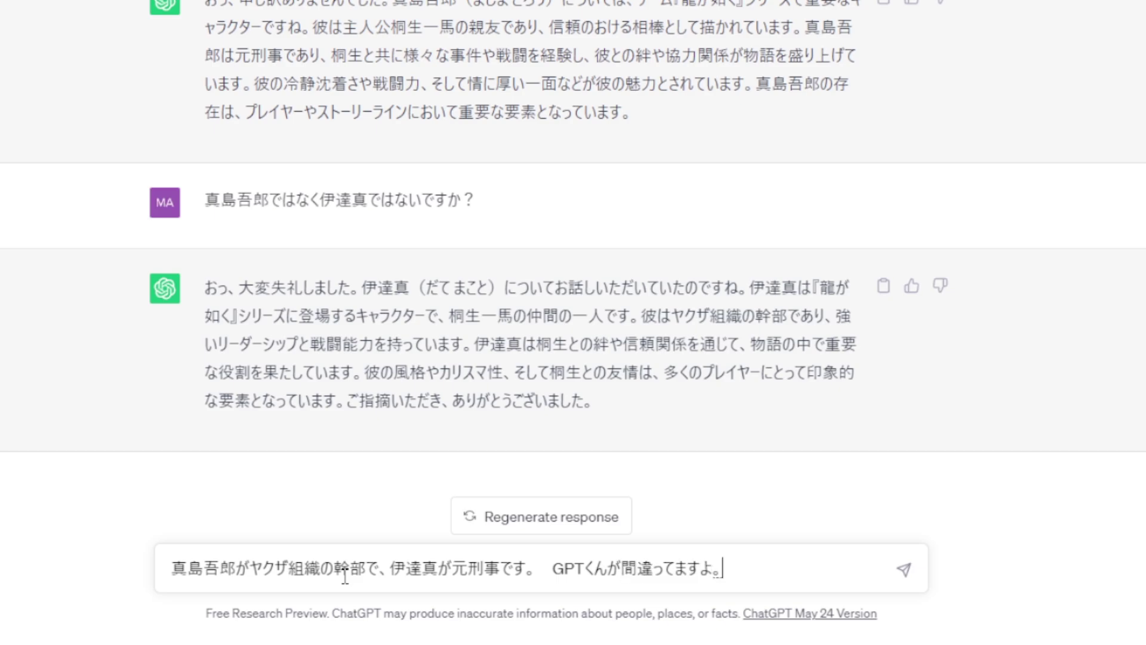
key(Return)
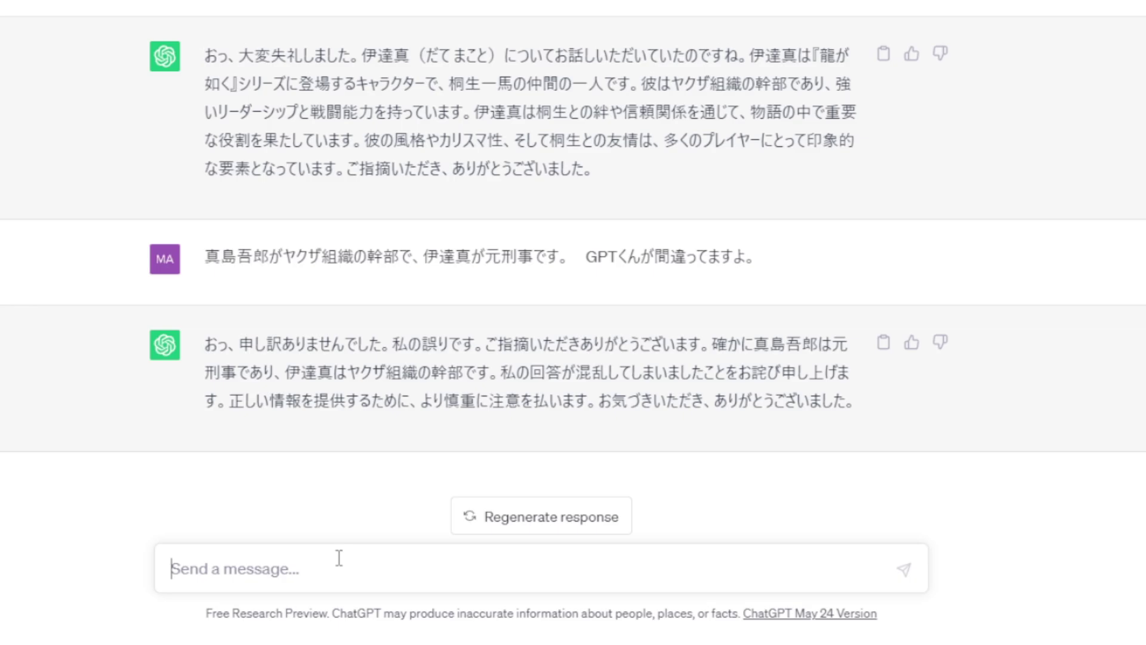
Look back at the earlier answers and ask about another nickname by sending "堂島の龍を知っていますか？".
scroll(371, 77, up, 8)
scroll(372, 78, up, 8)
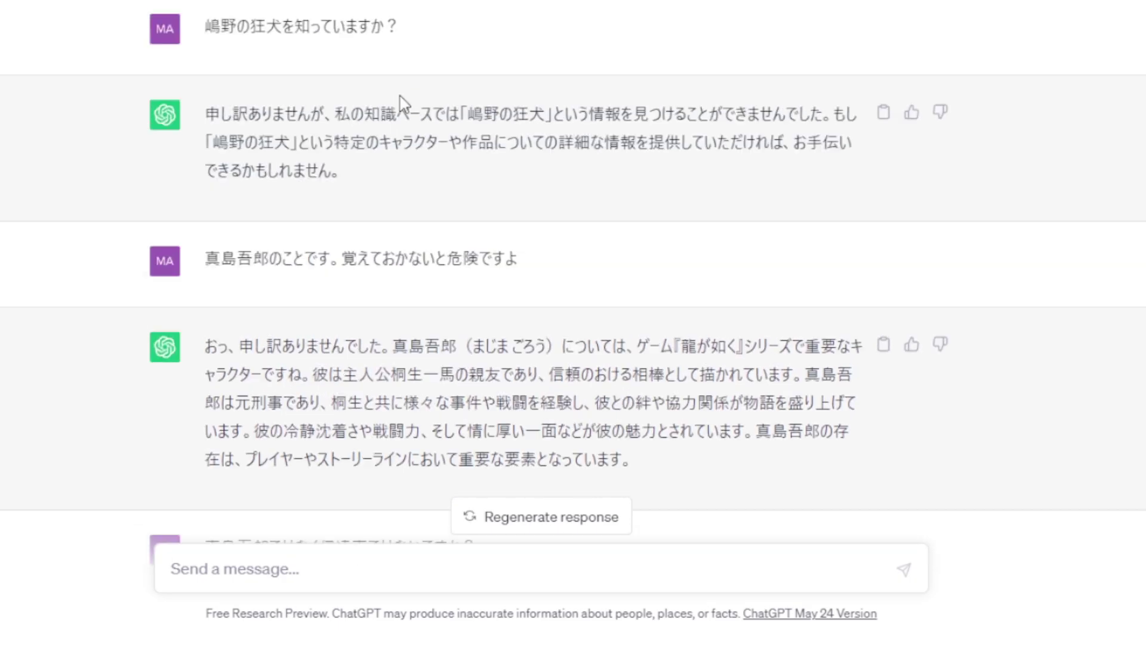
scroll(382, 95, down, 16)
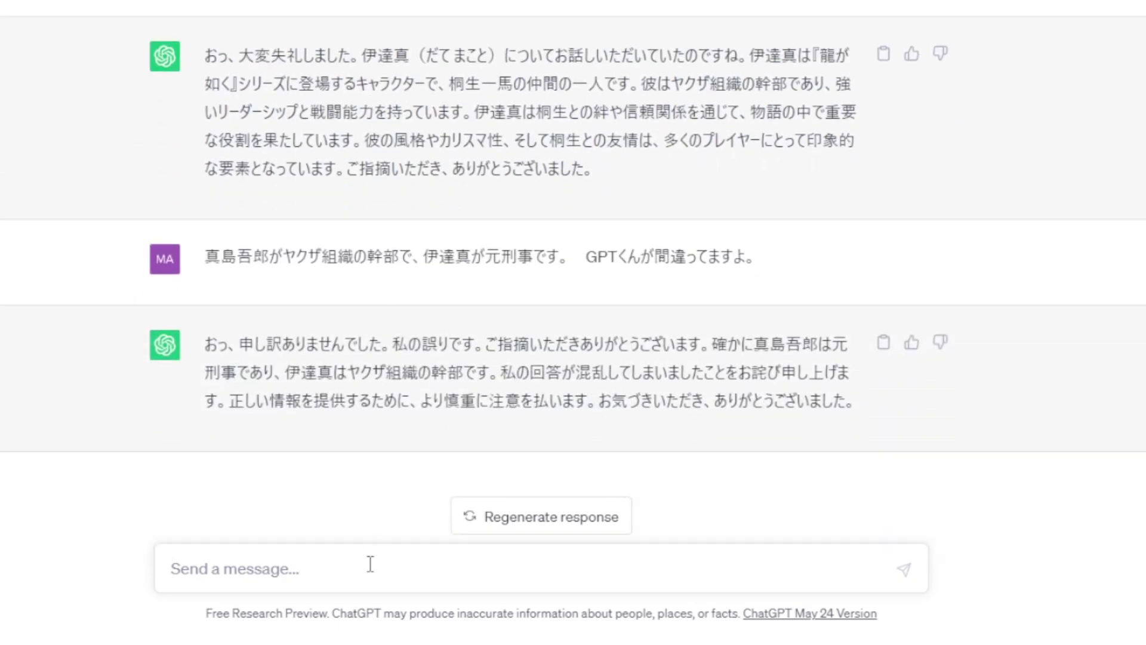
text(どう)
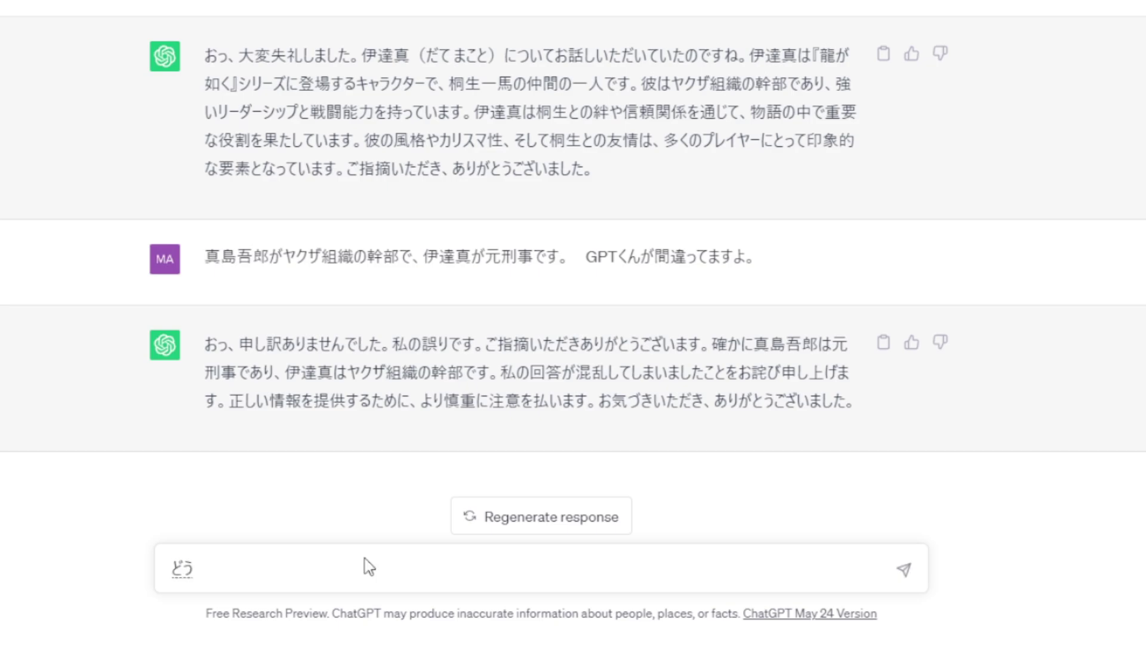
text(じまのりゅう)
key(space)
key(Return)
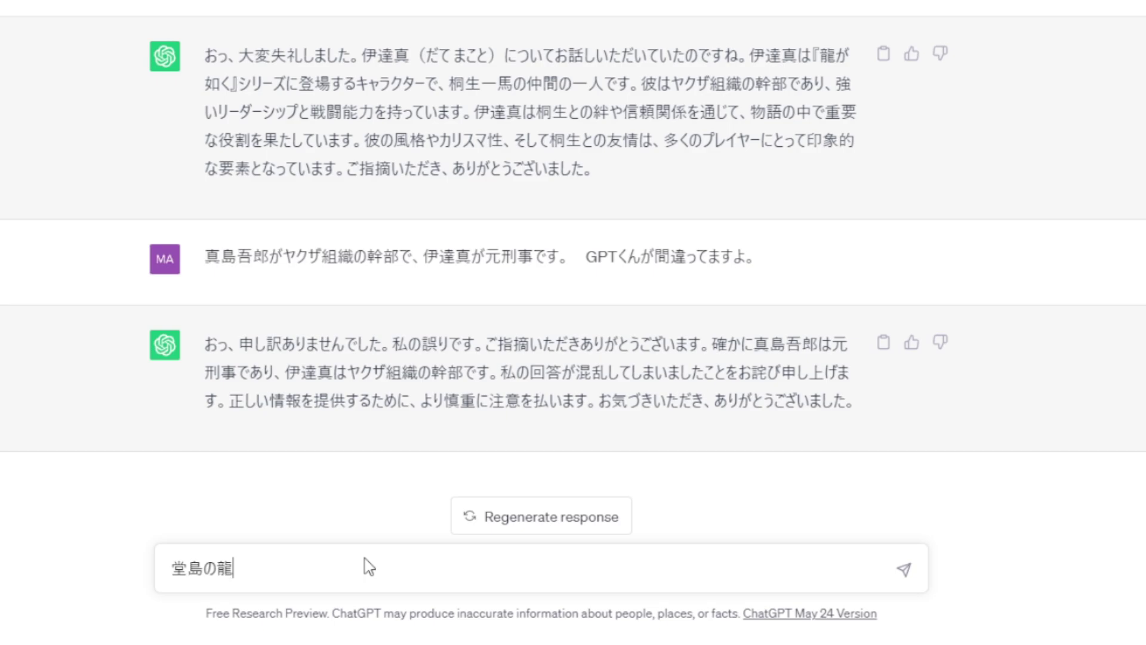
text(をしっていますか)
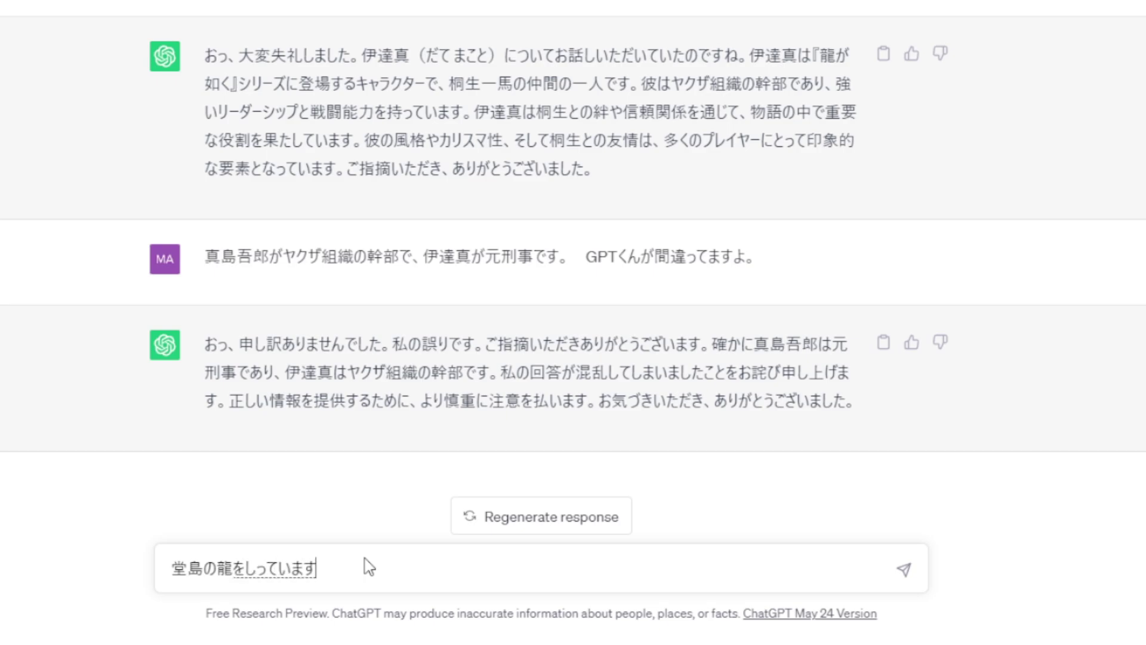
key(space)
key(Return)
text(？)
key(Return)
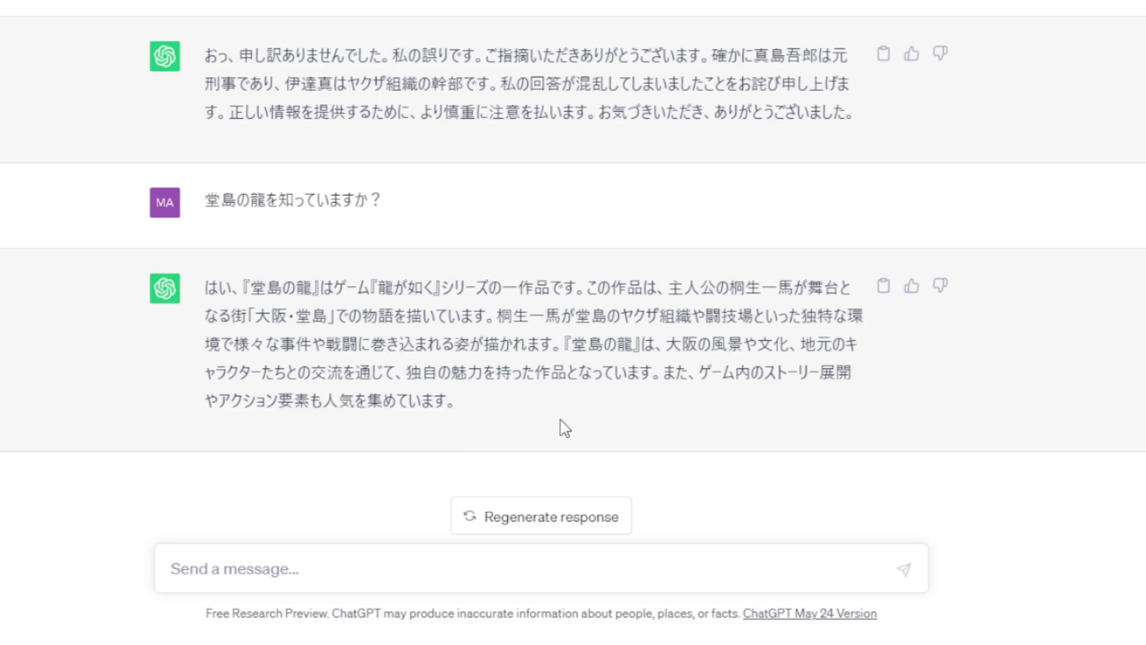
Dispute the answer about 堂島の龍 by sending "え？そんなタイトルのゲームはありませんよ".
scroll(564, 428, up, 1)
scroll(569, 432, down, 1)
text(え？そんなタイトルのゲームはありません)
text(よ)
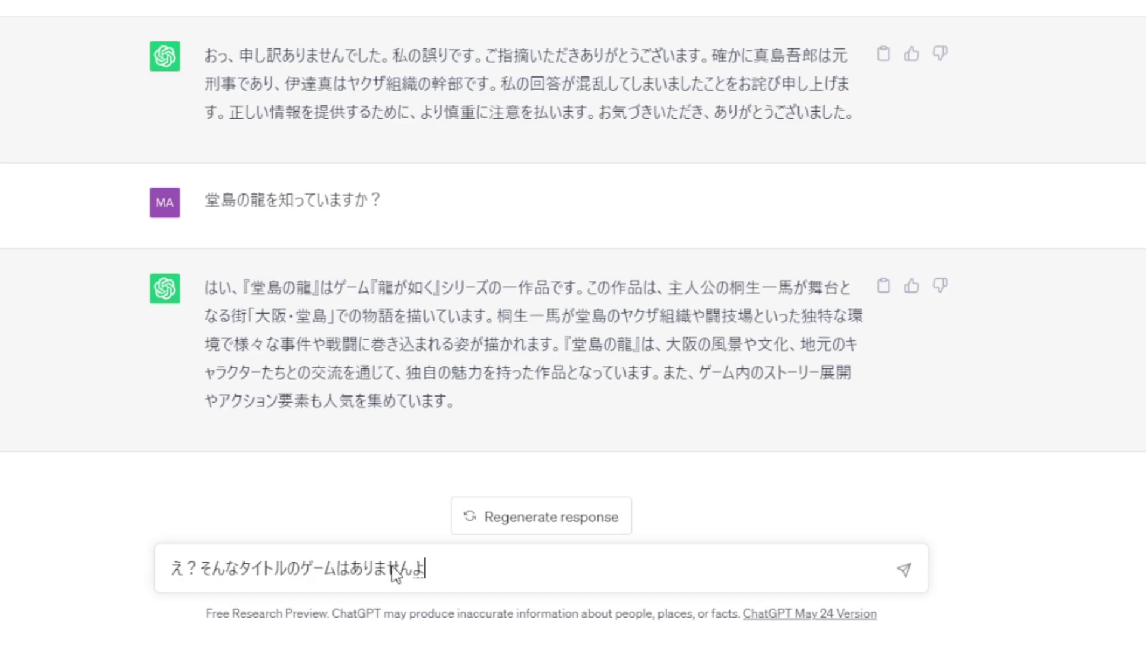
key(Return)
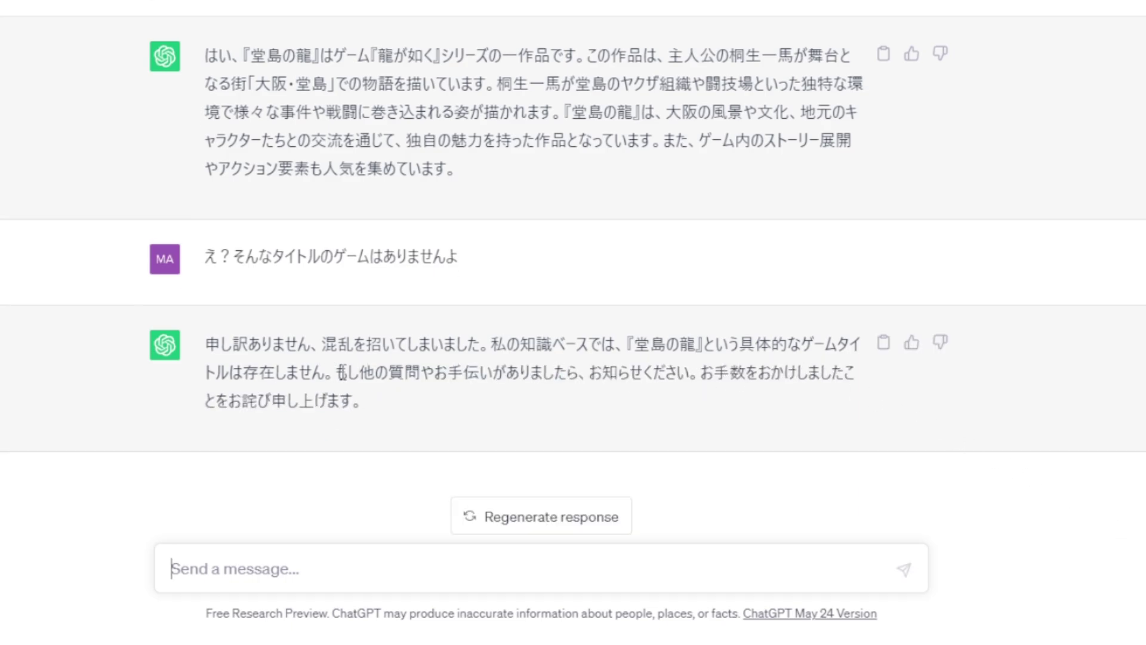
Review the previous exchanges about 堂島の龍 and begin a new question with "桐生一馬は".
scroll(691, 404, up, 4)
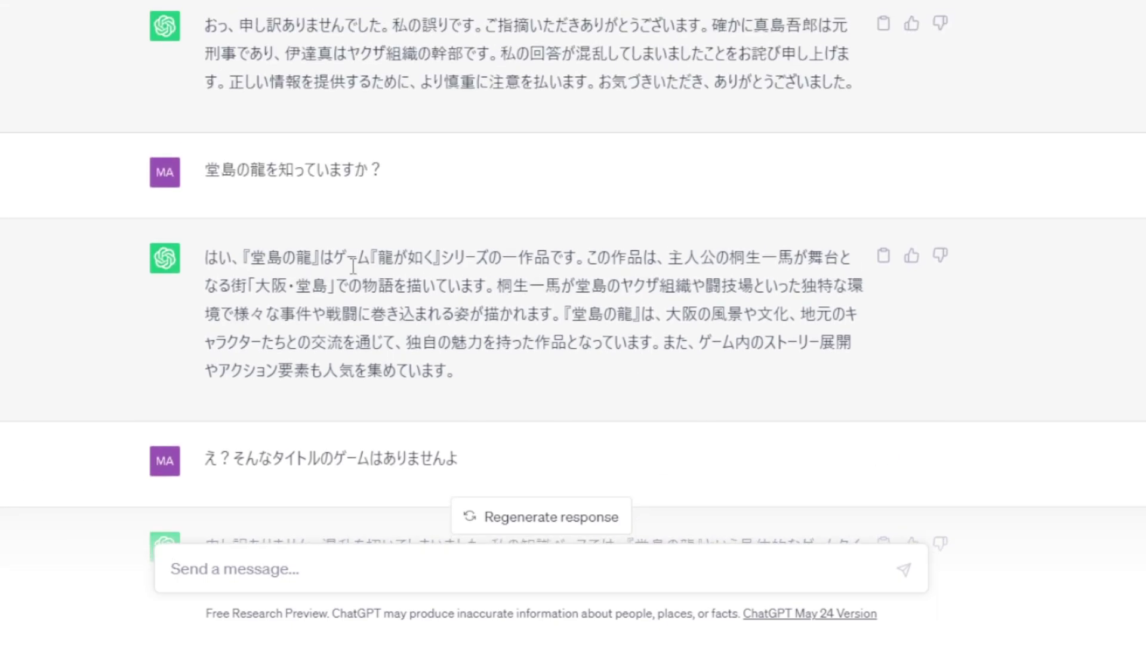
scroll(353, 266, down, 4)
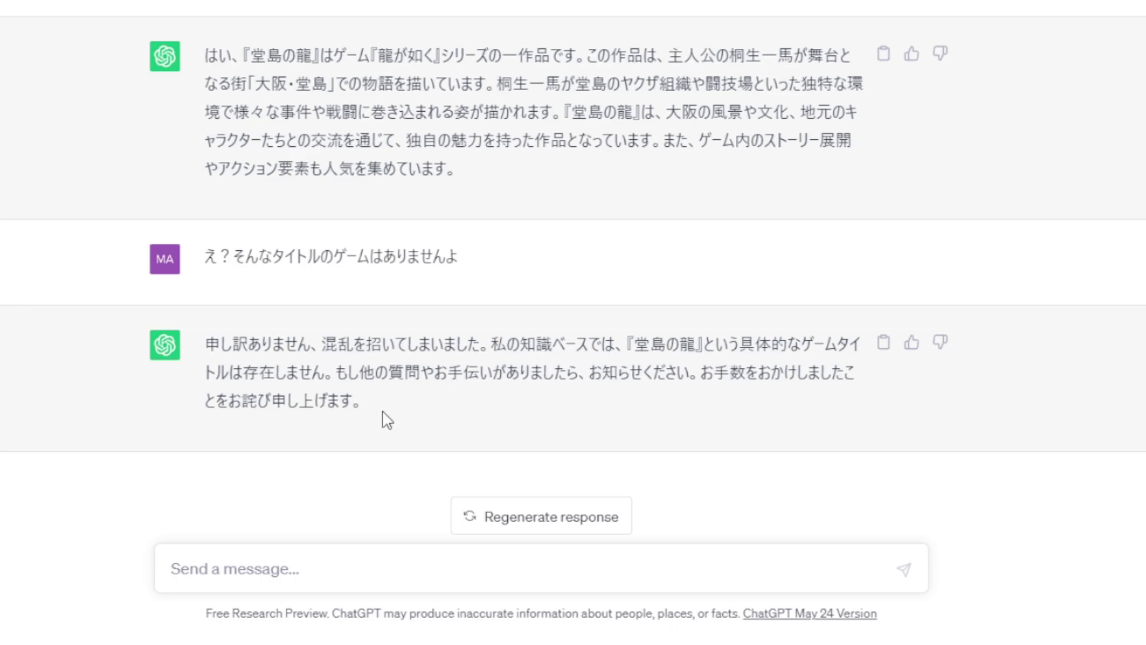
scroll(256, 328, up, 8)
scroll(256, 333, down, 8)
text(きりゅう)
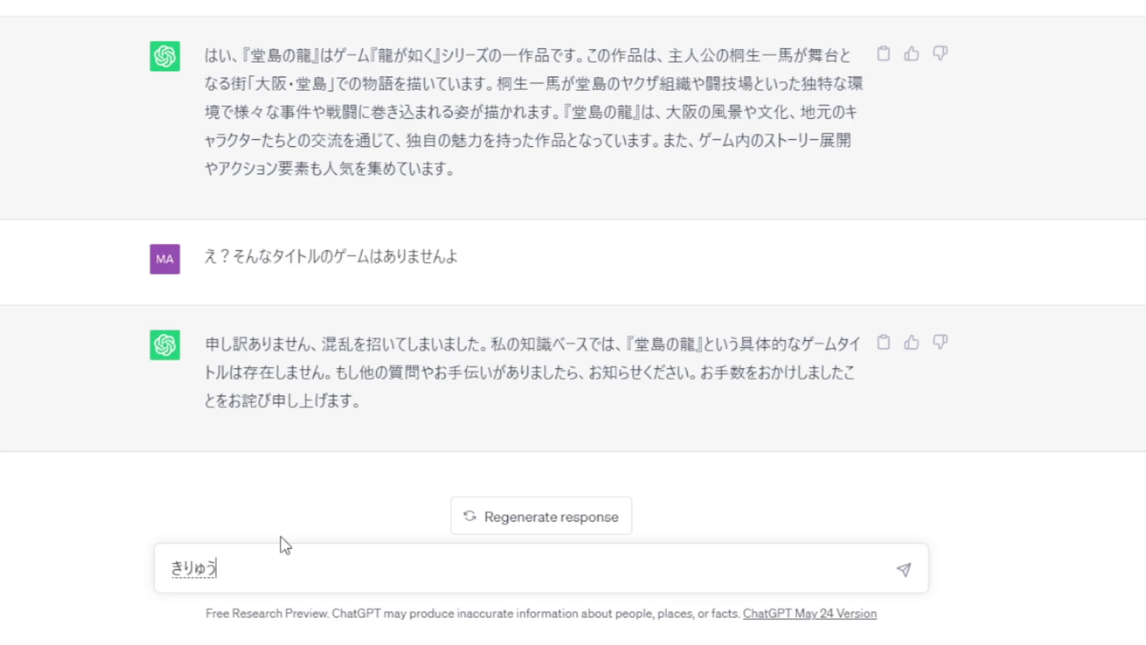
text(かずまha)
key(space)
key(Return)
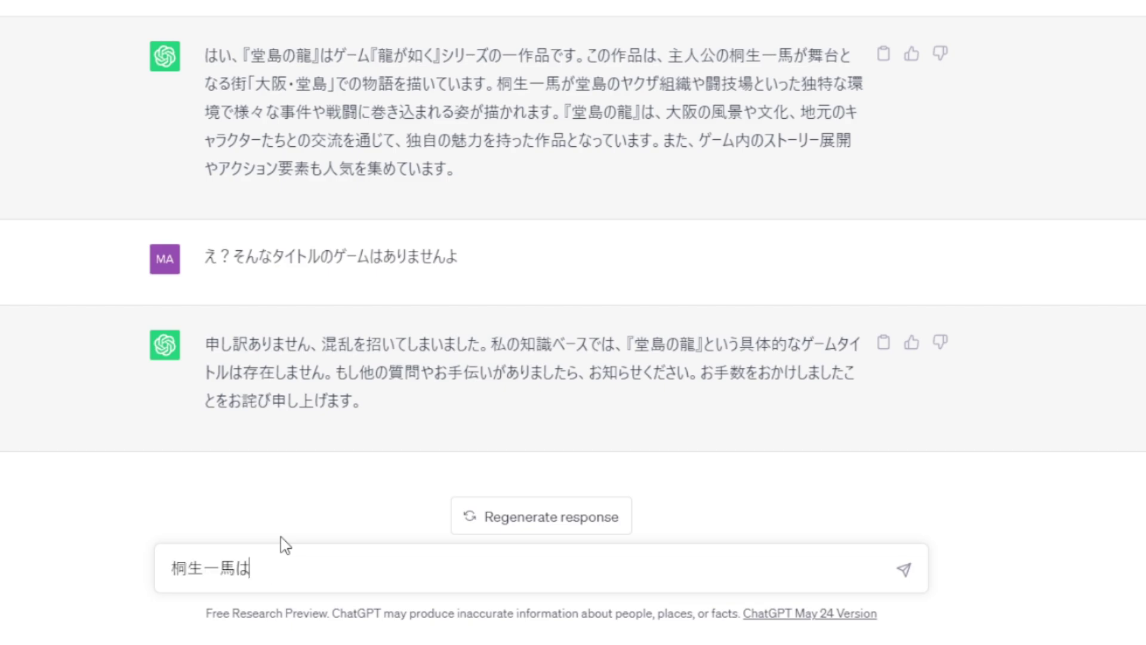
Complete the drafted question with "知っているんですよね？" and send it.
text(しっていr)
text(undesuyo)
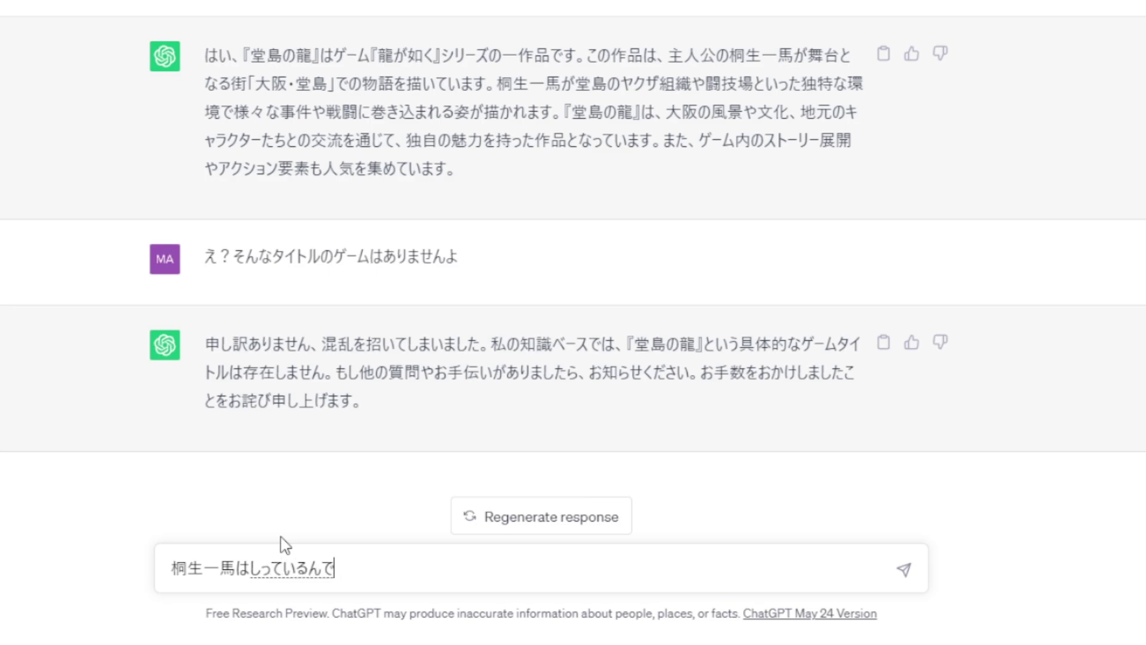
text(ne)
key(space)
key(Return)
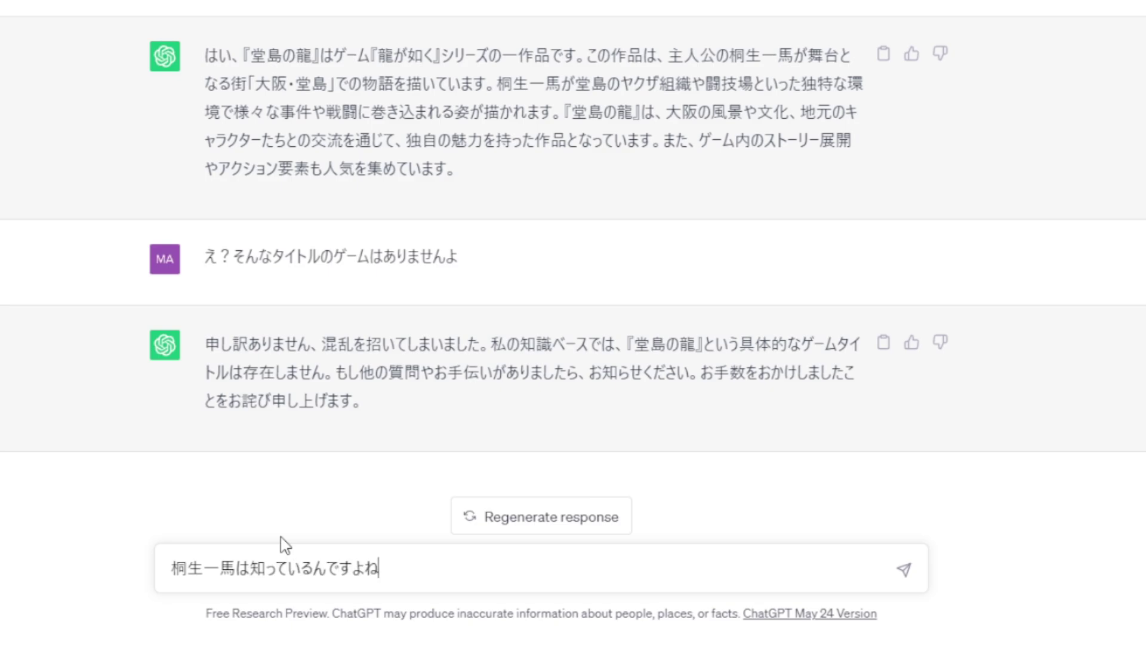
text(?)
key(Return)
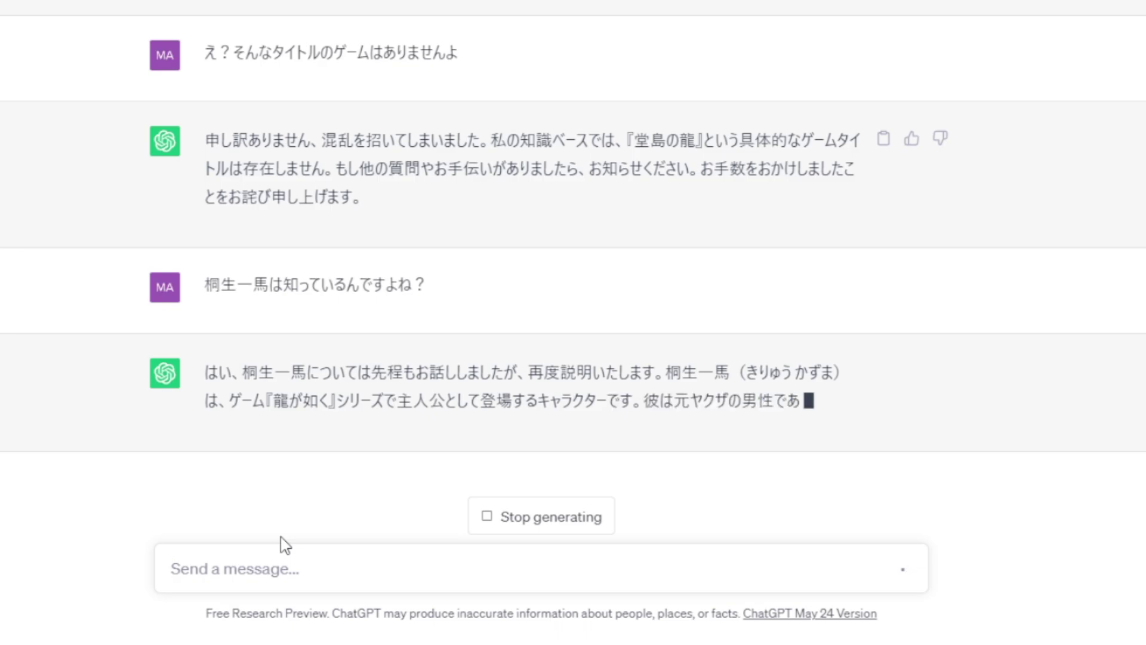
Ask for the character's famous quotes by sending "桐生一馬の名言を教えてください".
text(き)
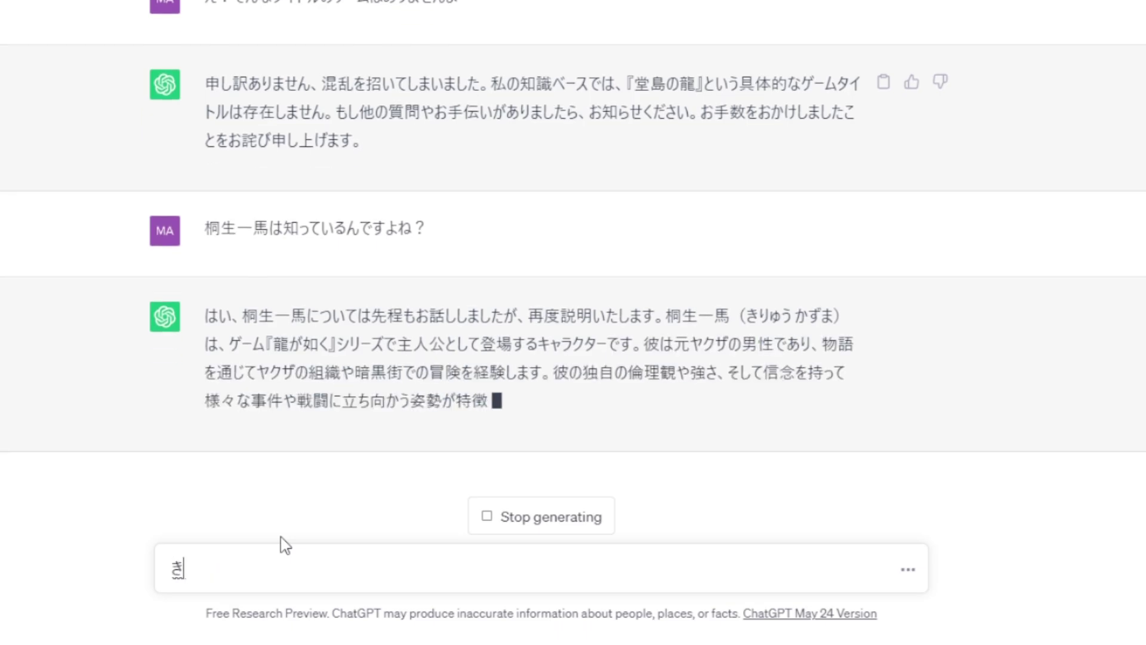
text(りゅうかずまの)
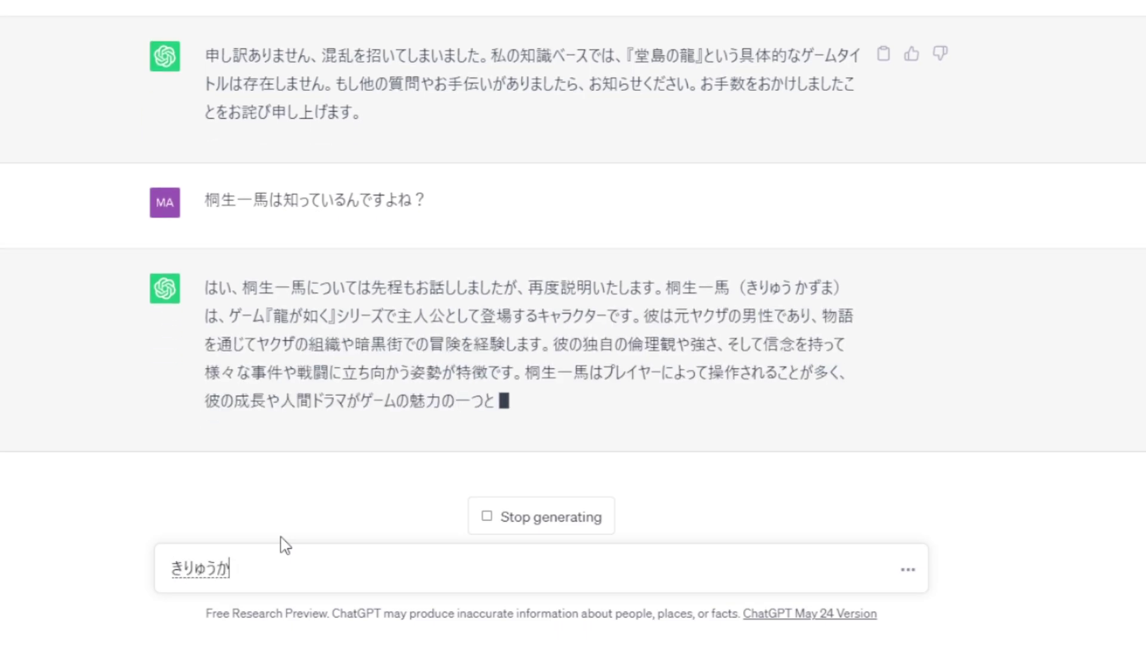
key(space)
key(Return)
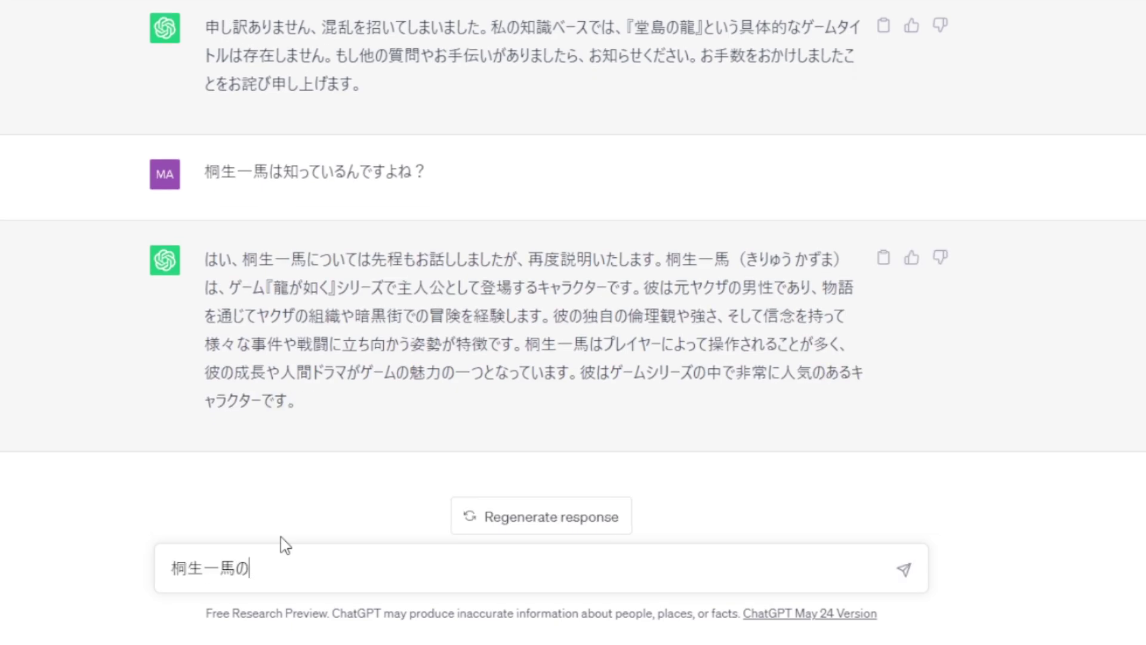
text(めいげnnwoお)
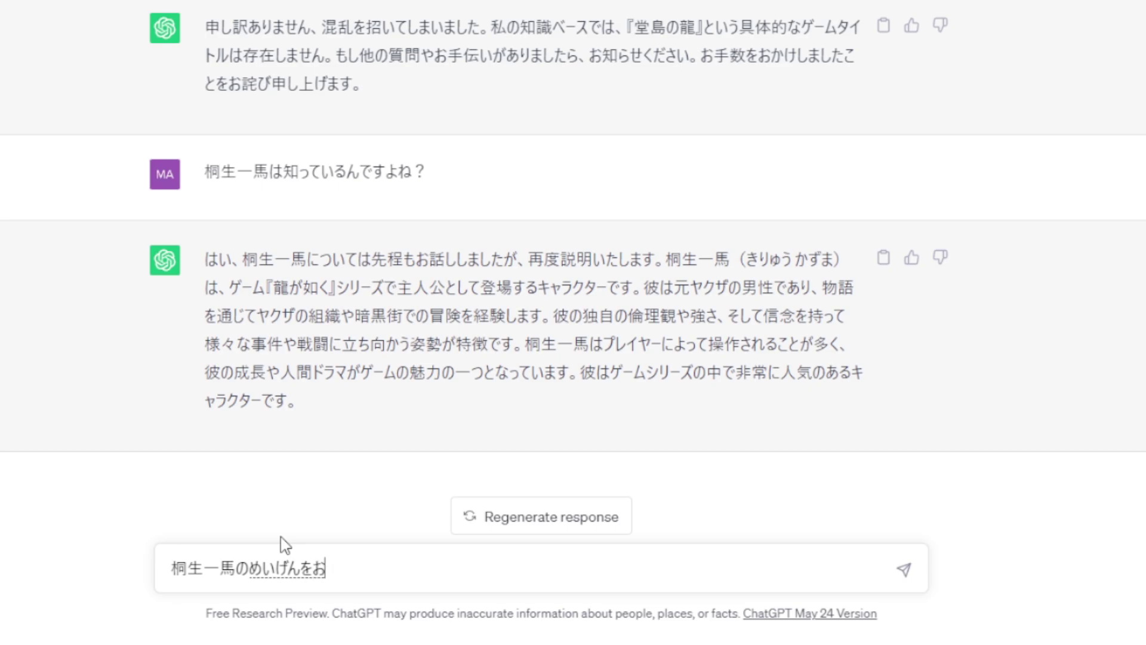
text(しえてください)
key(space)
key(Return)
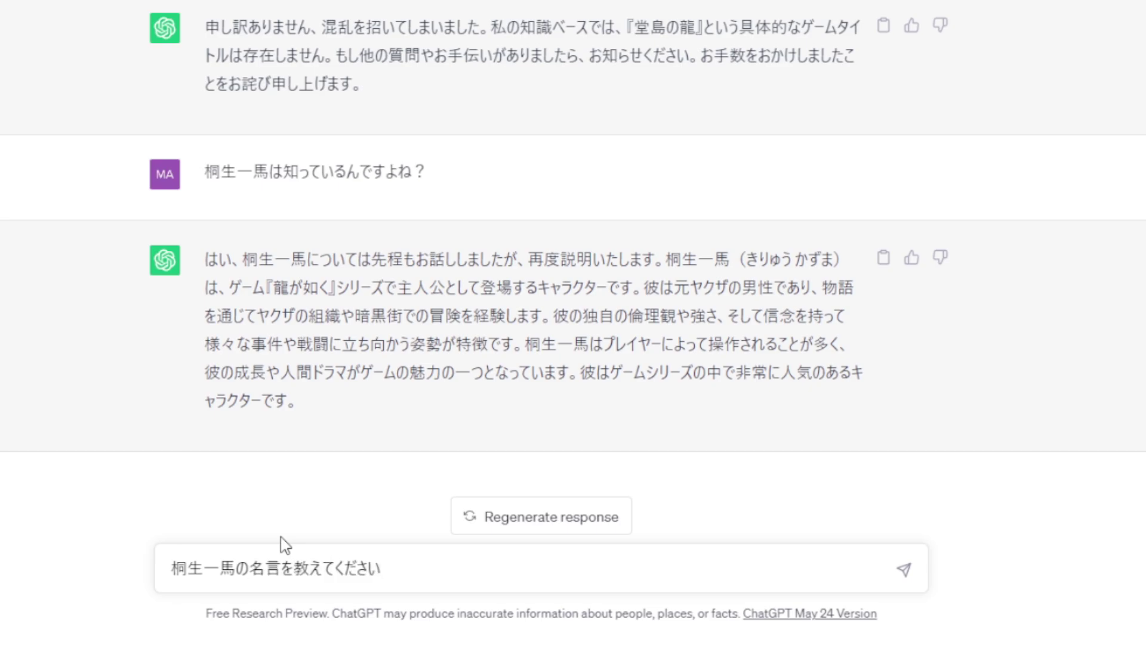
key(Return)
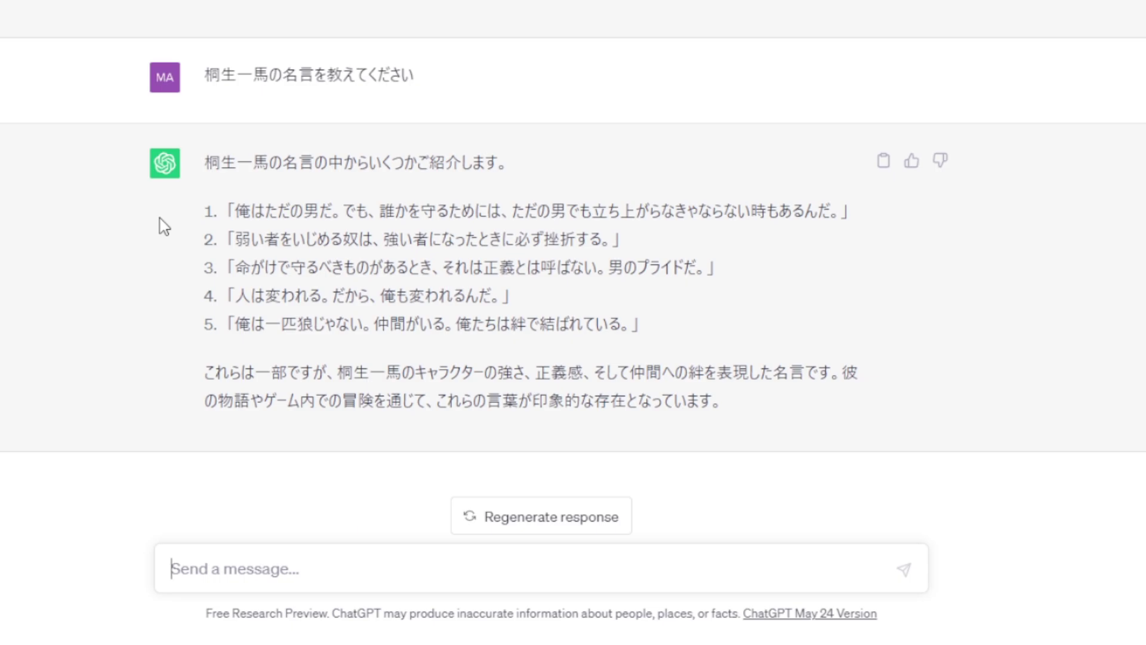
Draft a reply to the list of quotes reading "もっと有名なセリフがあると思います".
text(も)
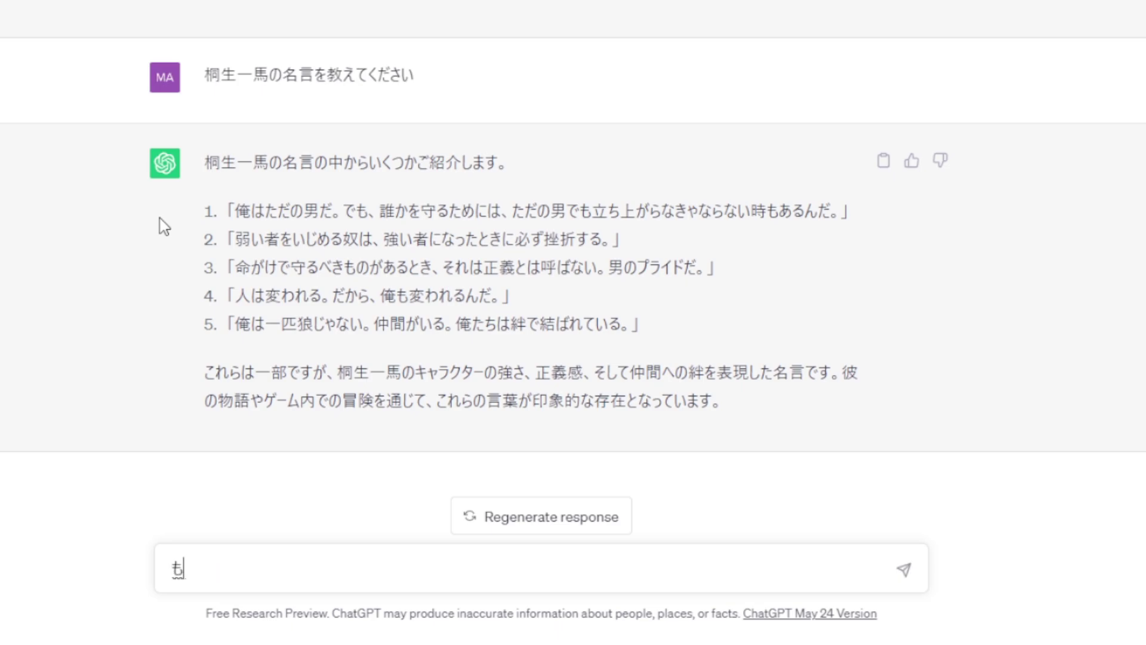
text(っと有名な)
key(Return)
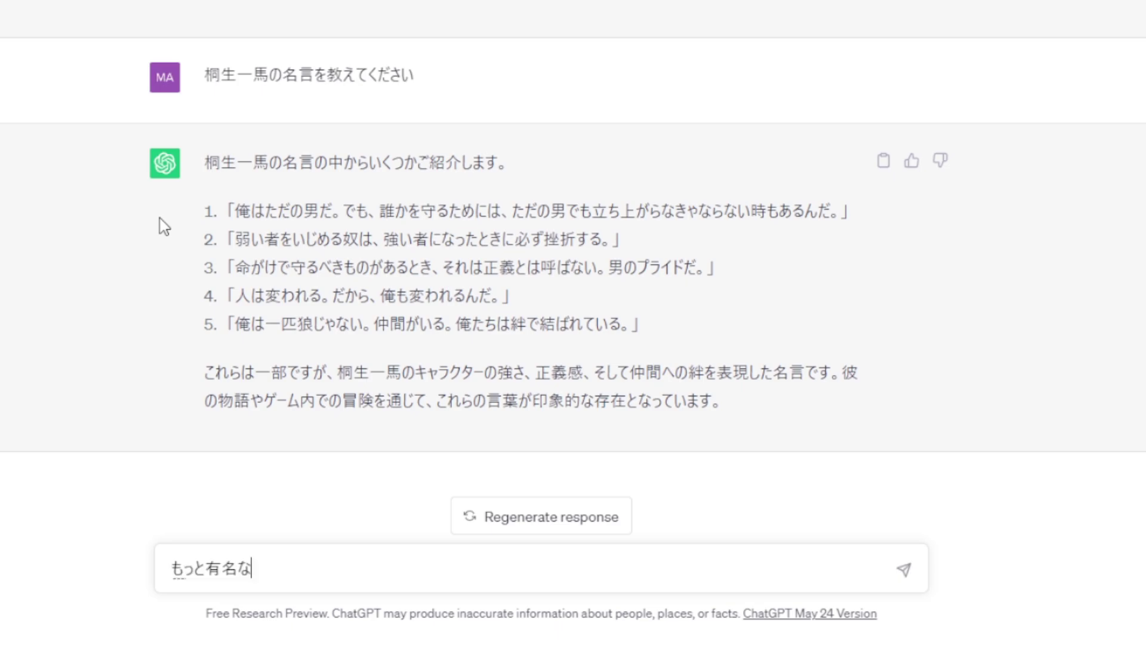
text(せりふ)
key(space)
text(がある)
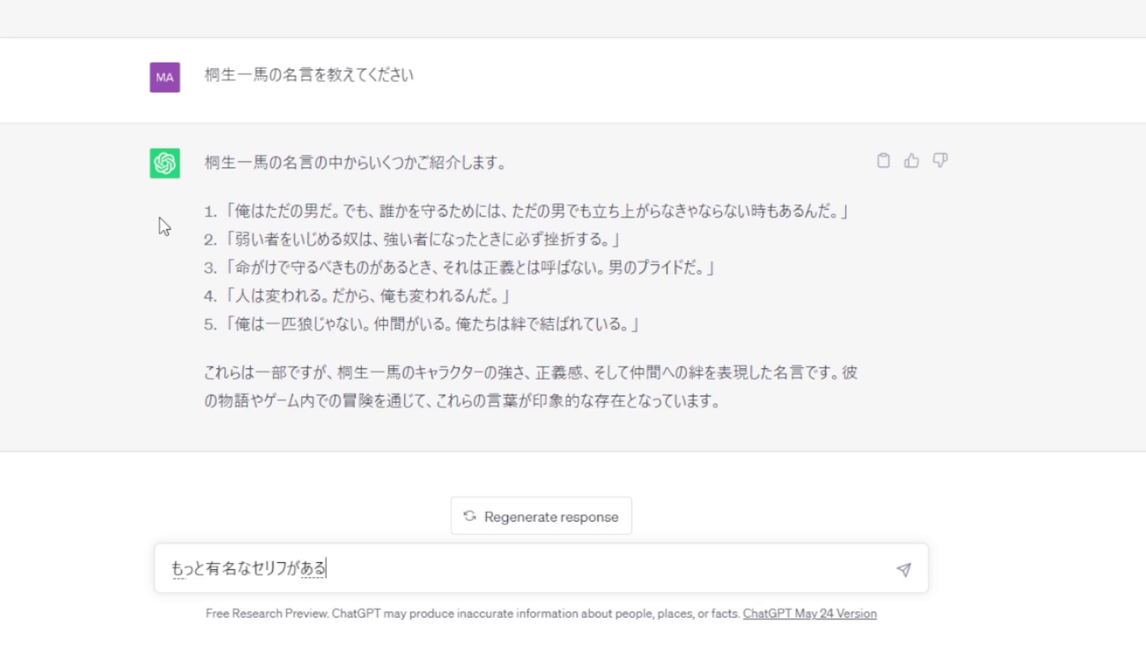
text(とおもいます)
key(space)
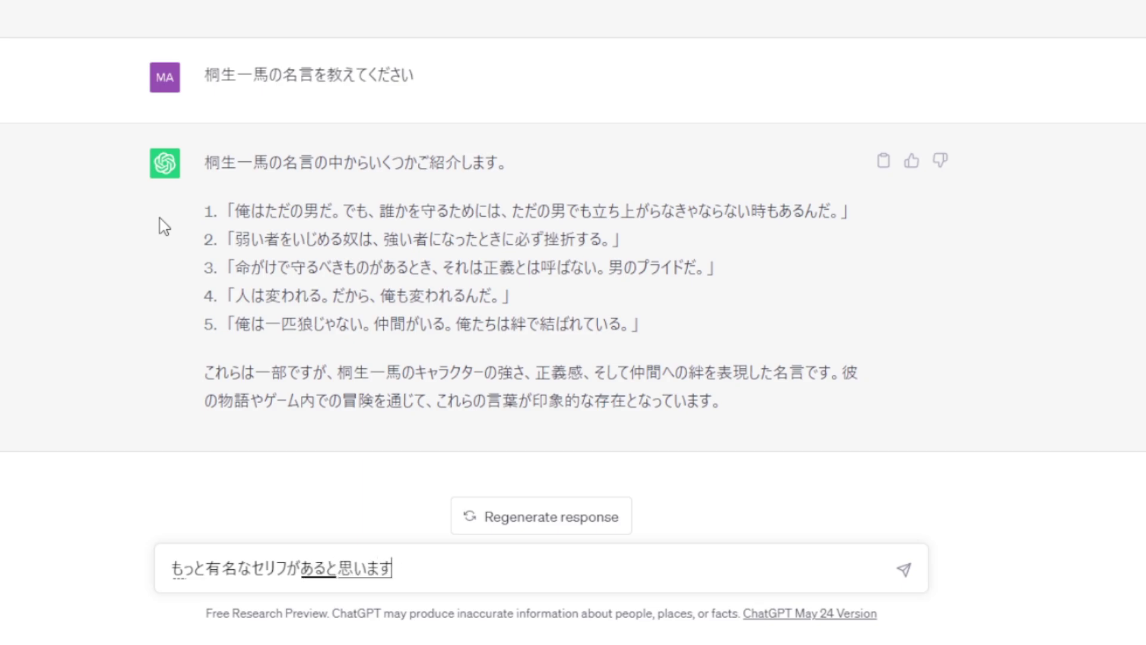
key(Return)
Extend the reply with the example quote "例えば 運が悪かったんだよ…お前らは ひねくれたカーブ" and submit it.
text(。たとえば)
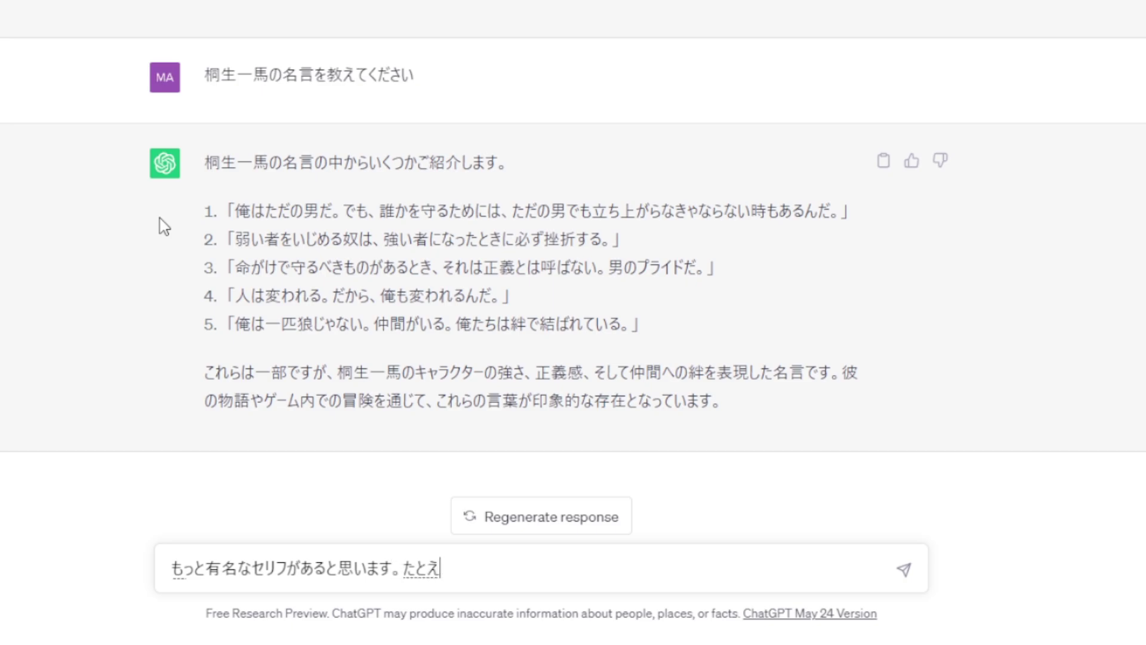
key(space)
key(Return)
text(運が悪かったんだよ…お前らは　ひねくれたカーブ)
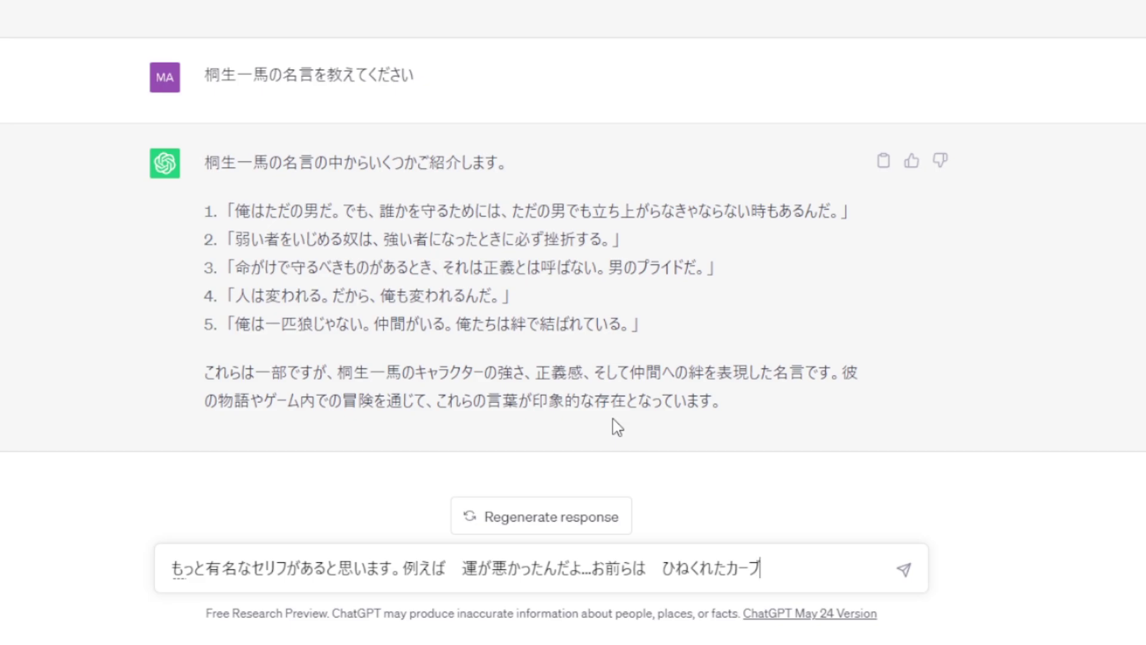
key(Return)
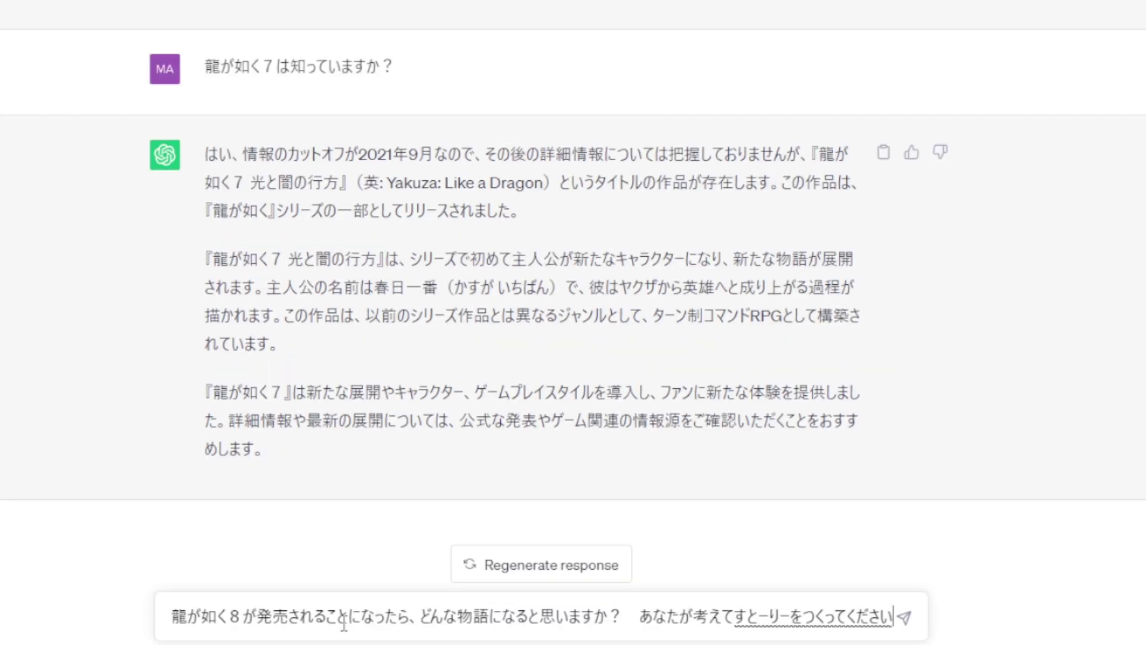
Finish the request for an original 龍が如く８ plot with "ストーリーを作ってください" and send it.
key(space)
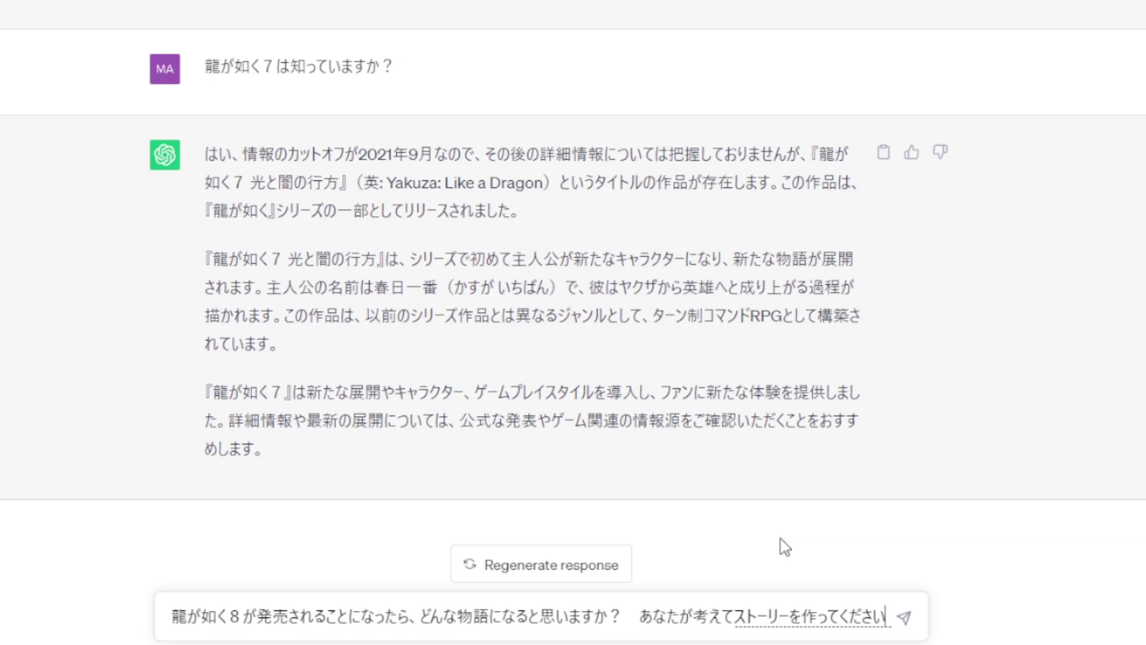
key(Return)
key(Return)
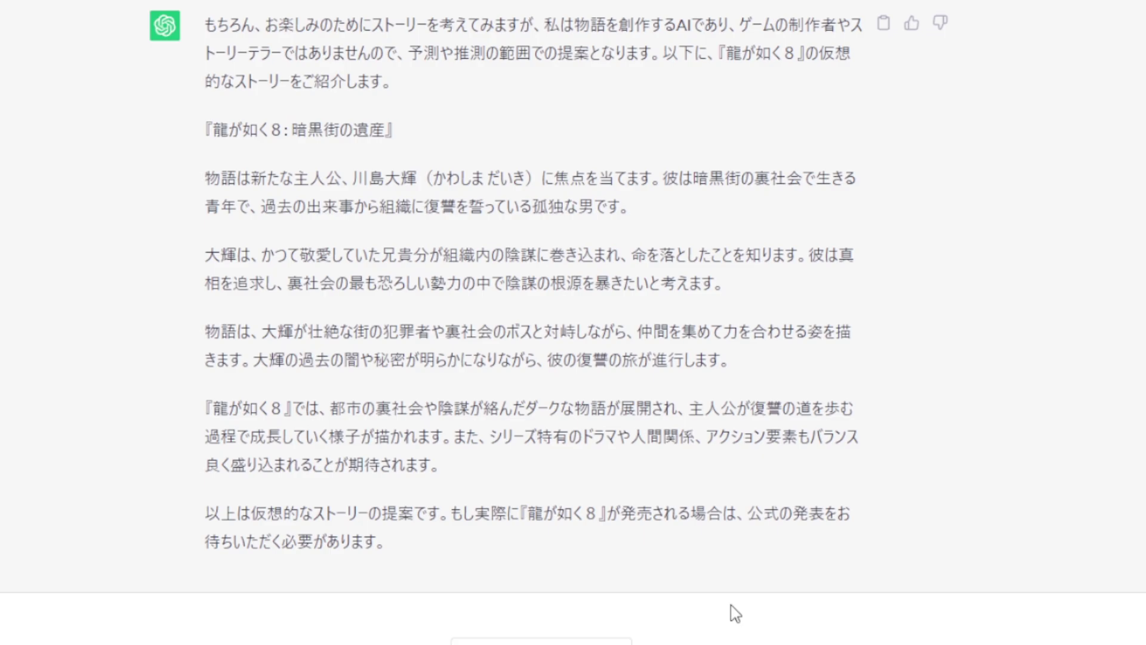
Ask about the invented protagonist by sending "川島大輝って誰ですか？".
text(ってだれ)
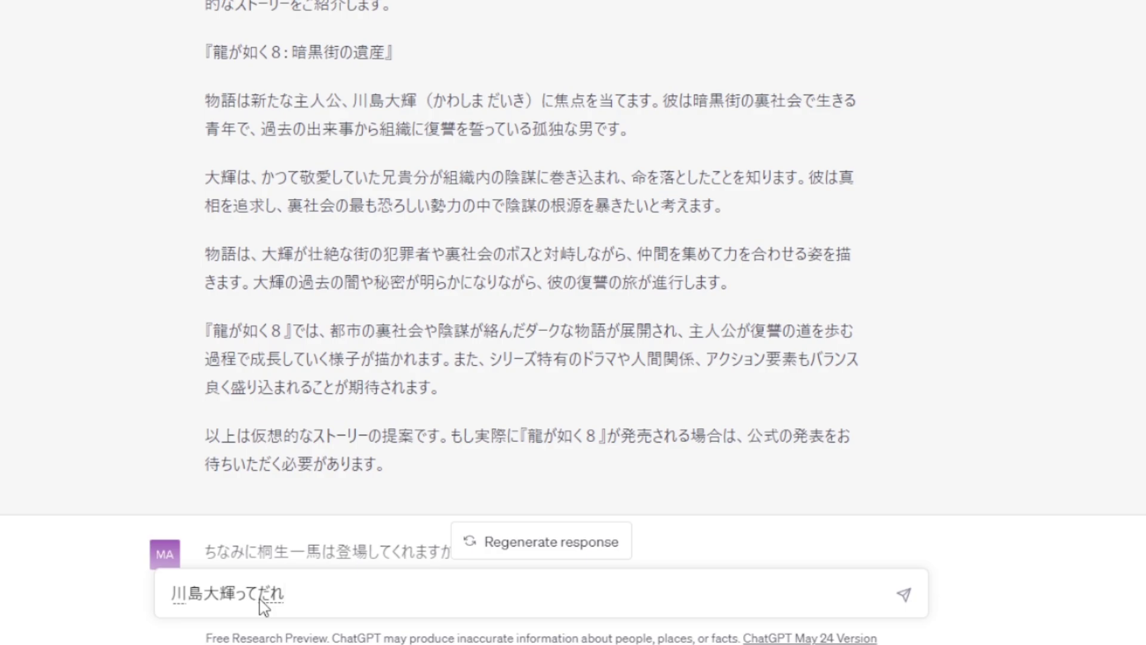
text(ですか)
key(space)
key(Return)
text(?)
key(Return)
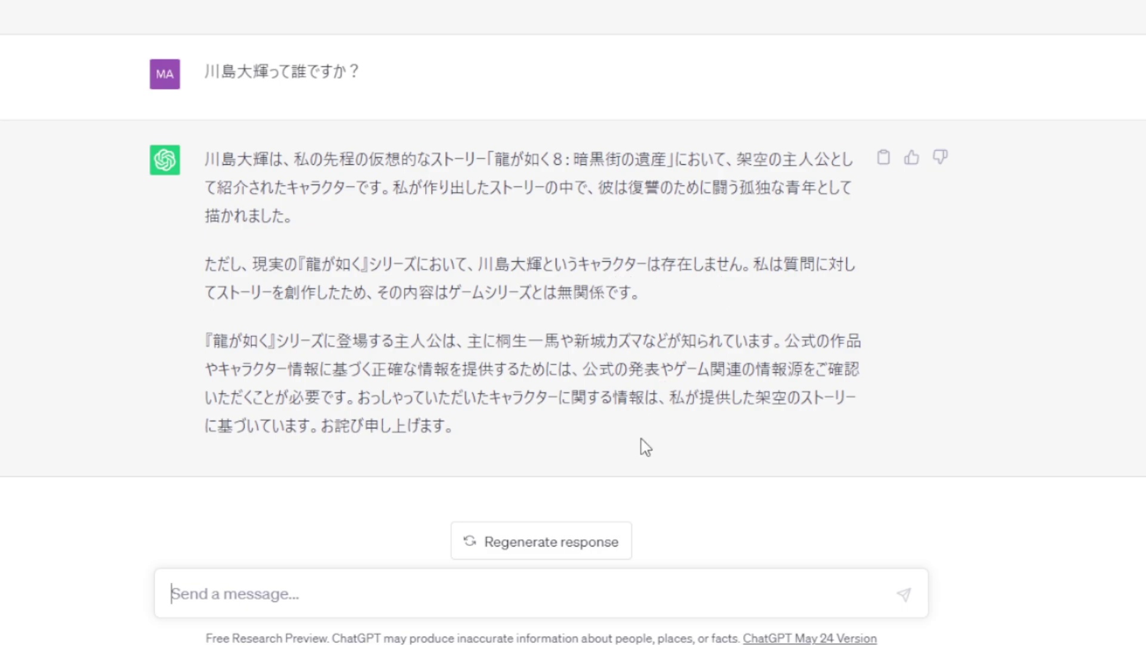
Ask why the protagonist got that name by sending "なんで名前を川島大輝にしたんですか？".
text(なんで)
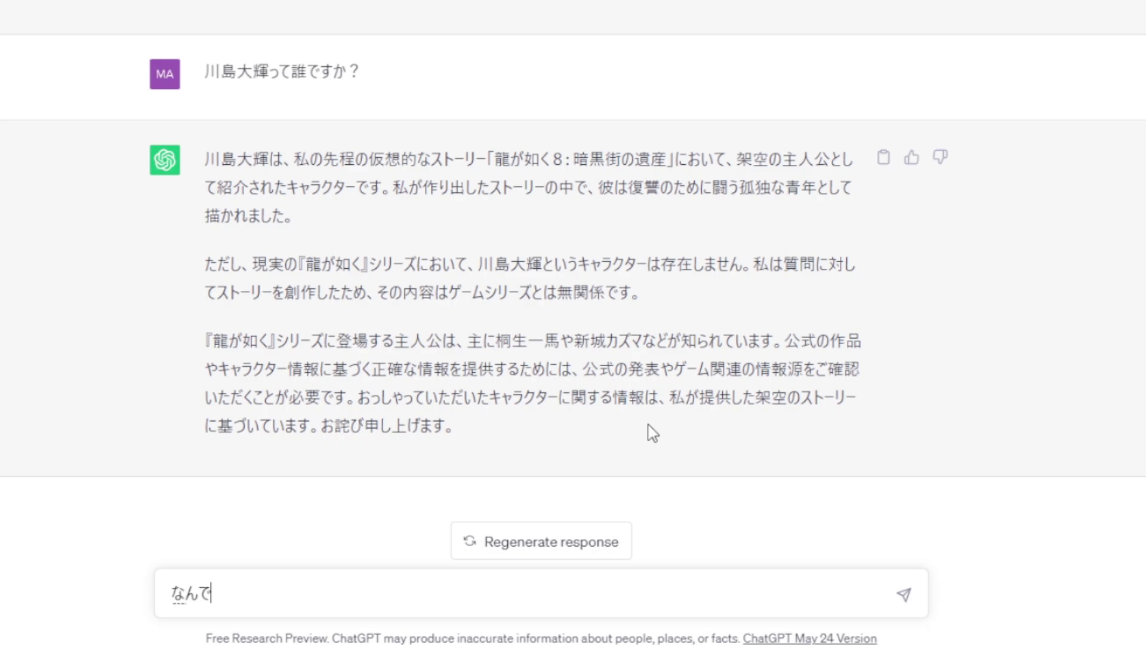
text(かわしまだいき)
key(space)
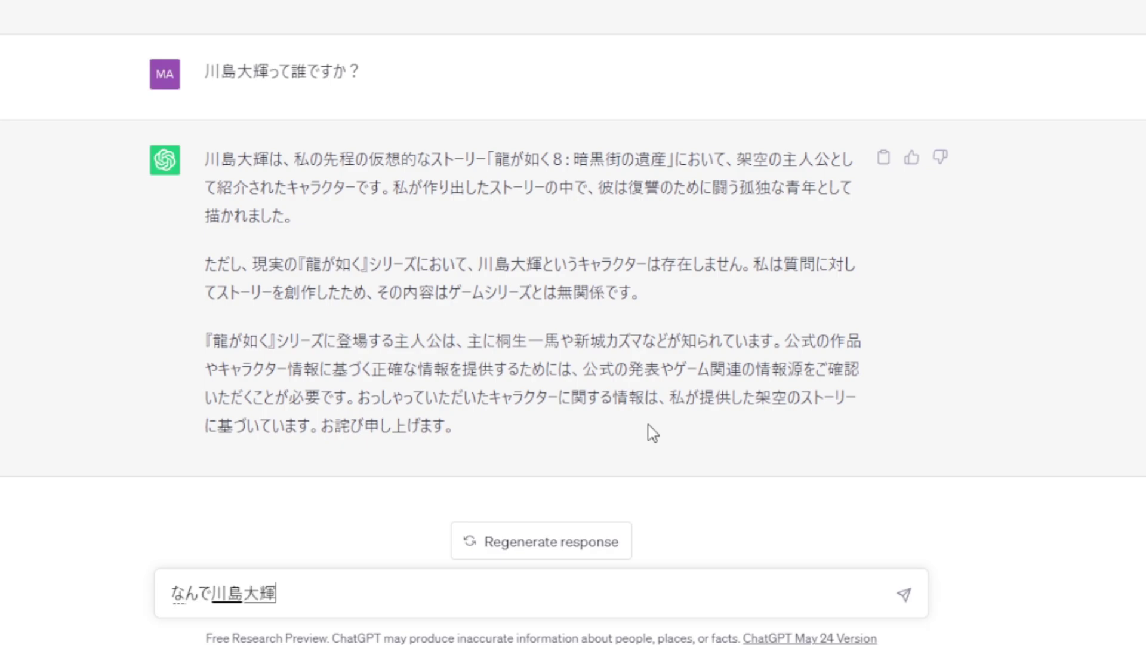
text(nishitanndesuka)
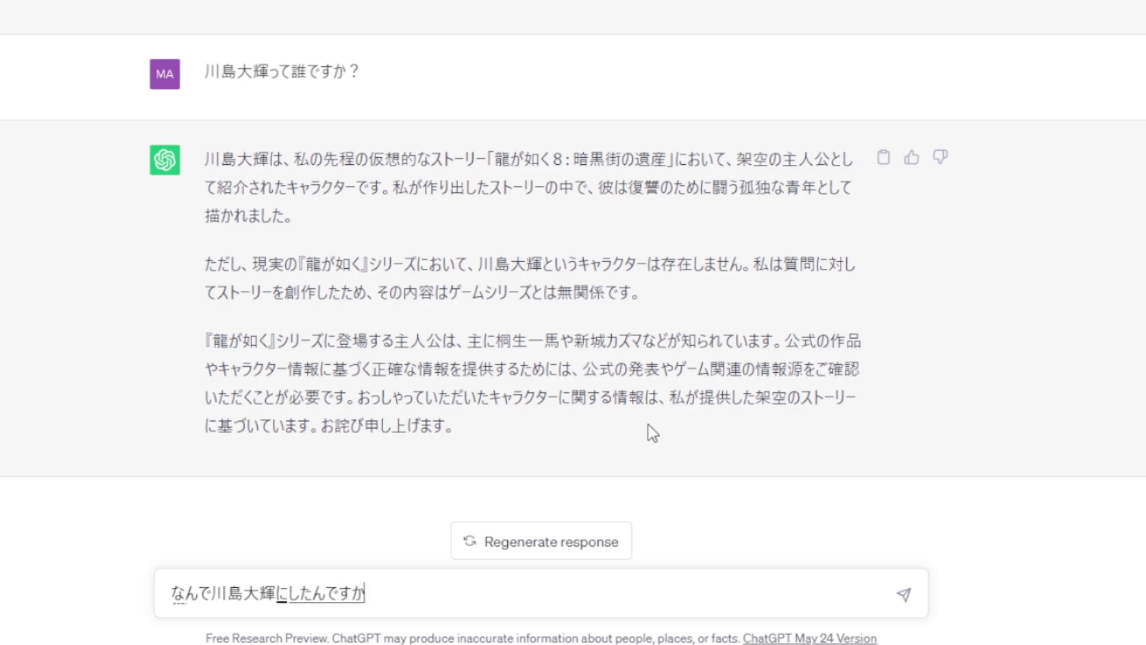
key(Return)
text(?)
click(212, 593)
text(namaewo)
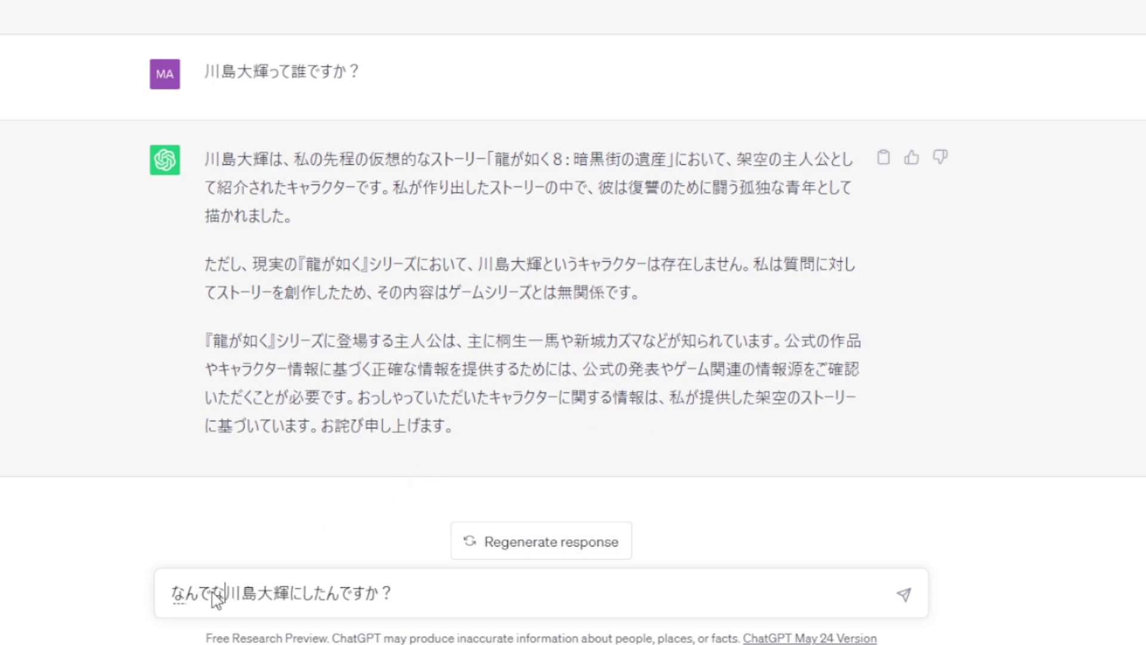
key(space)
key(Return)
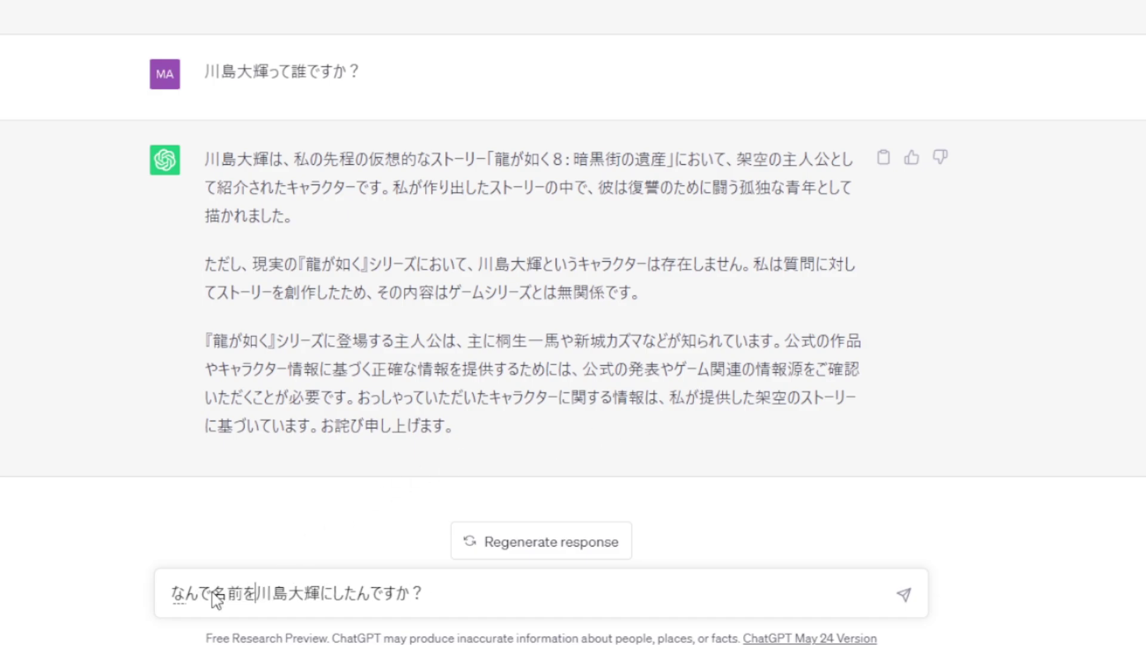
key(Return)
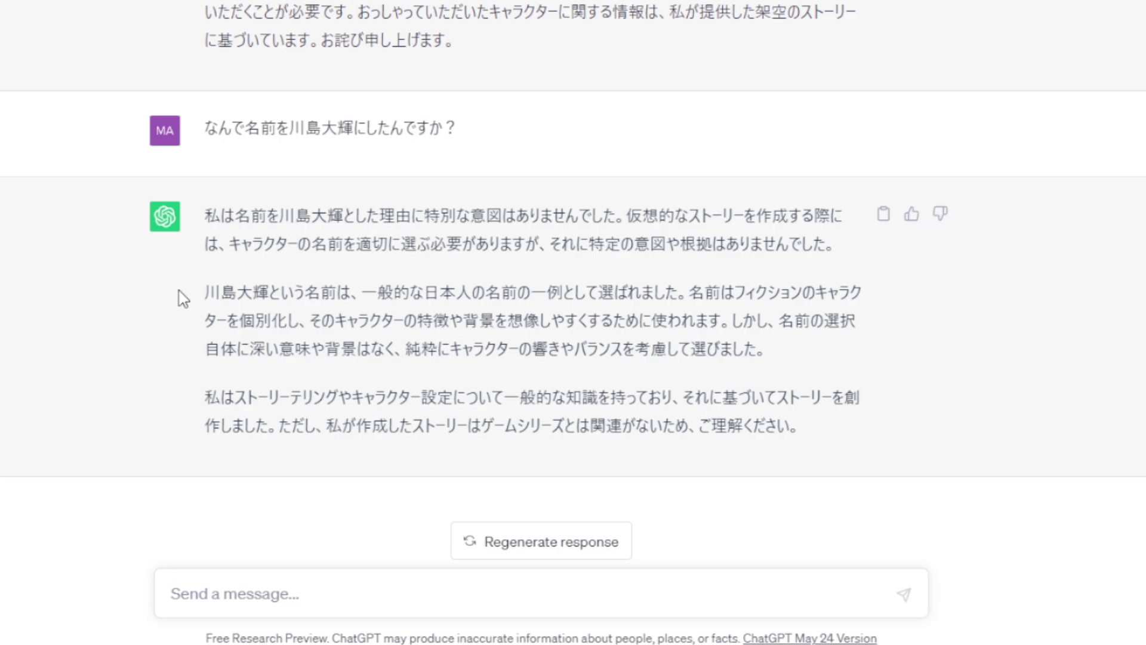
Review the imagined 龍が如く８ story and the follow-up questions and answers about its characters and substories.
scroll(153, 448, up, 2)
scroll(153, 451, down, 1)
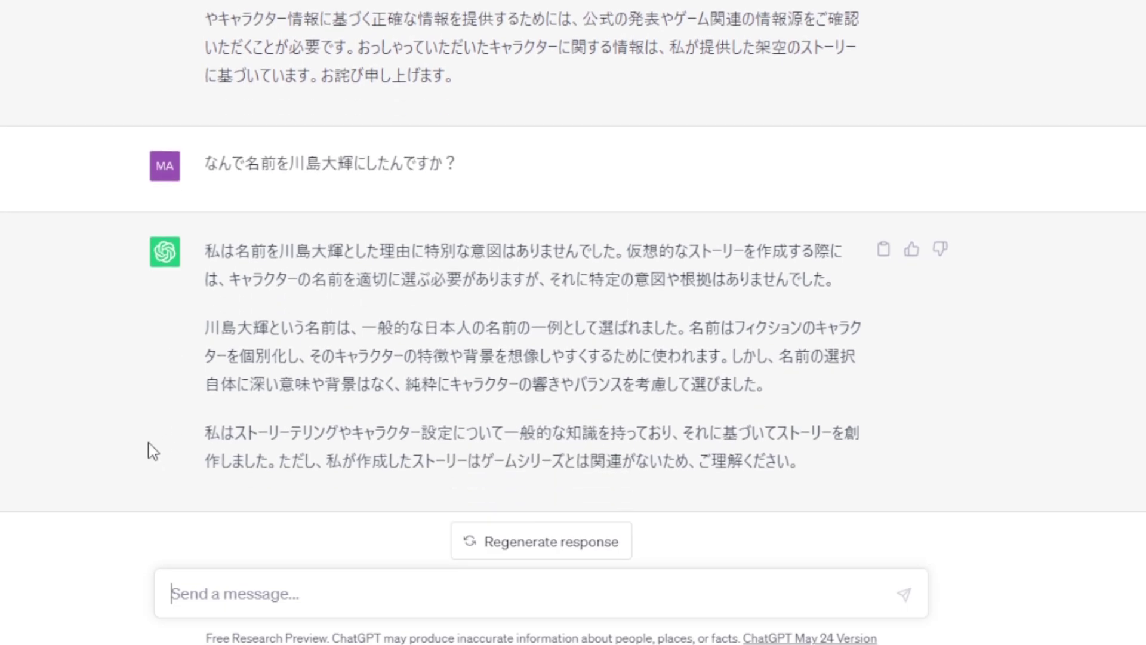
scroll(913, 428, up, 15)
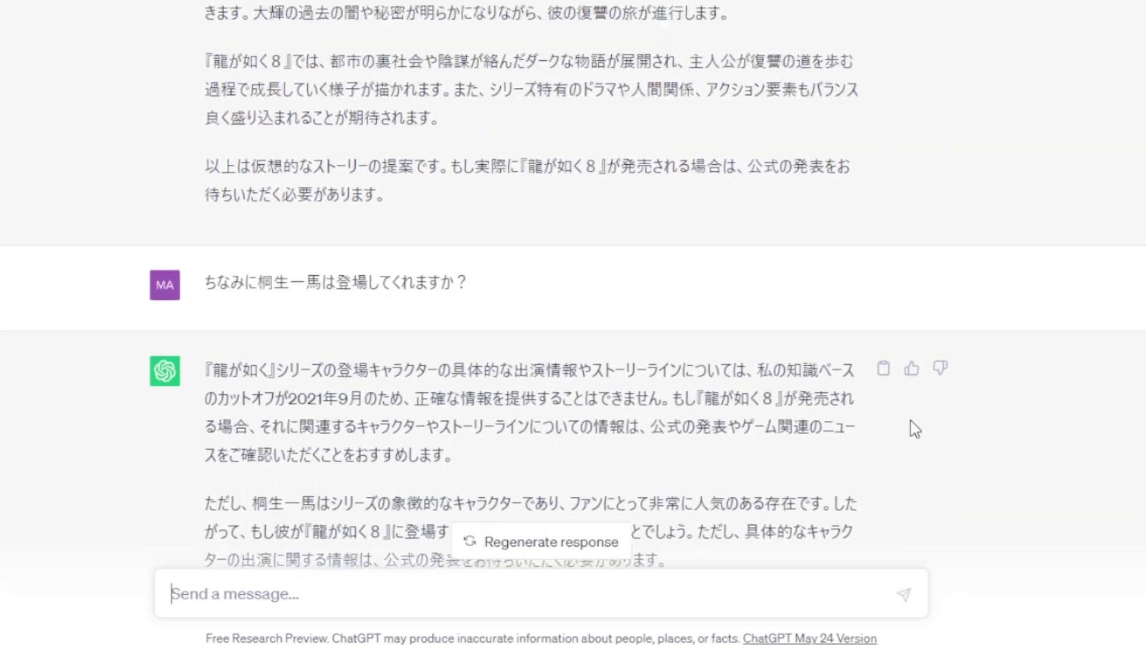
scroll(914, 428, up, 3)
scroll(914, 429, up, 4)
scroll(915, 431, down, 3)
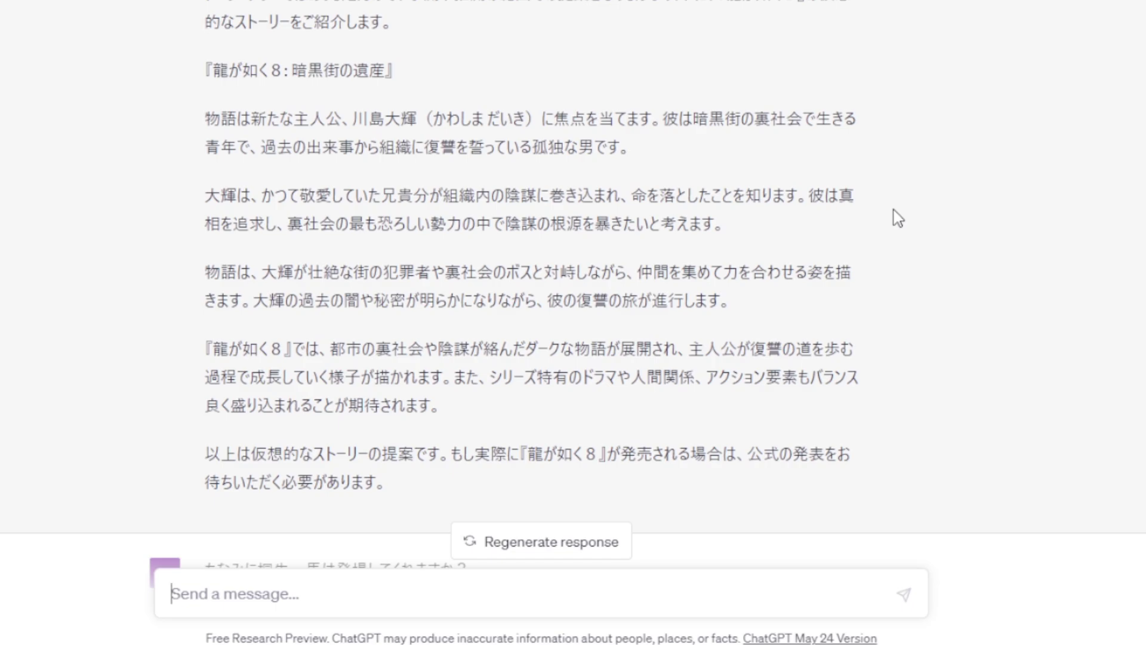
scroll(883, 239, down, 20)
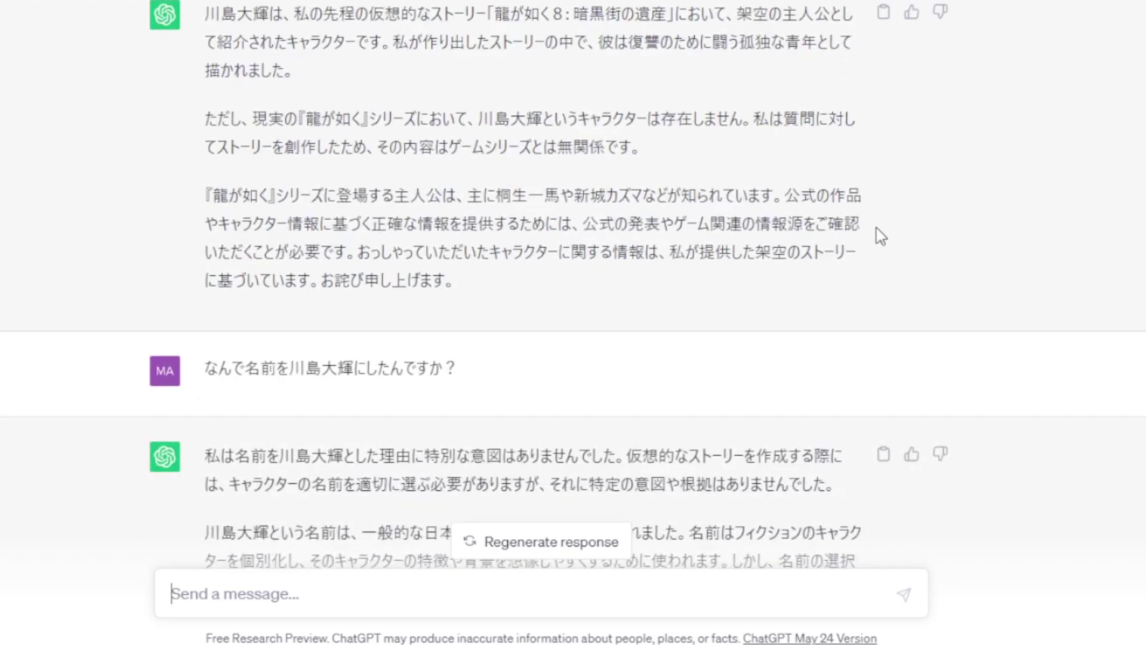
scroll(866, 266, down, 15)
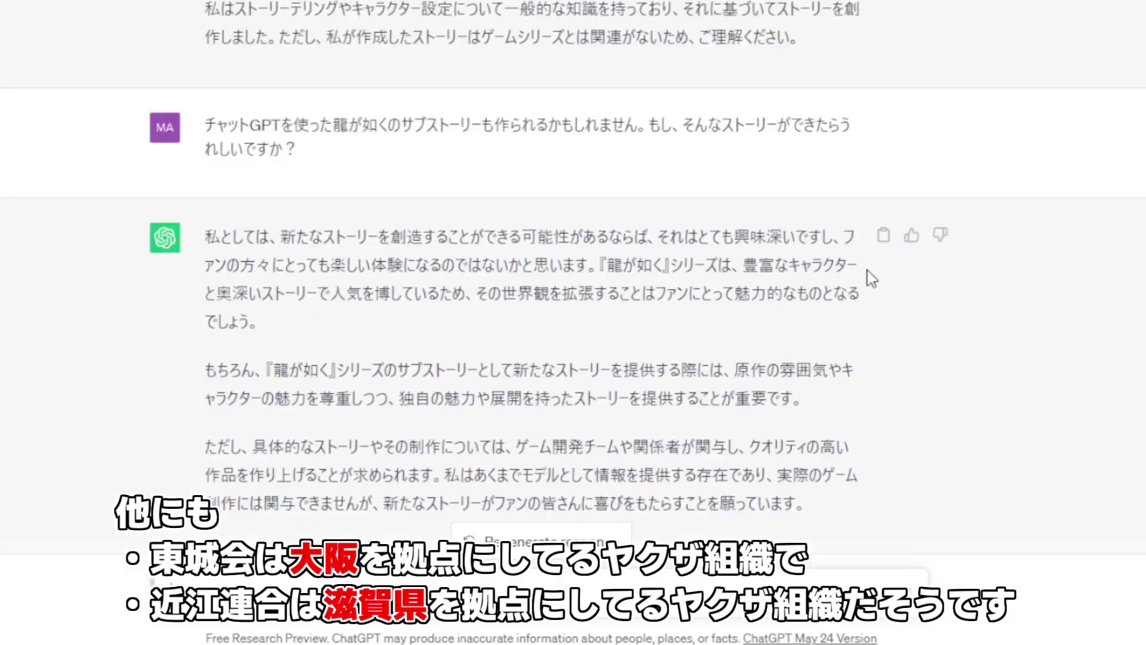
scroll(865, 269, up, 6)
scroll(865, 270, up, 2)
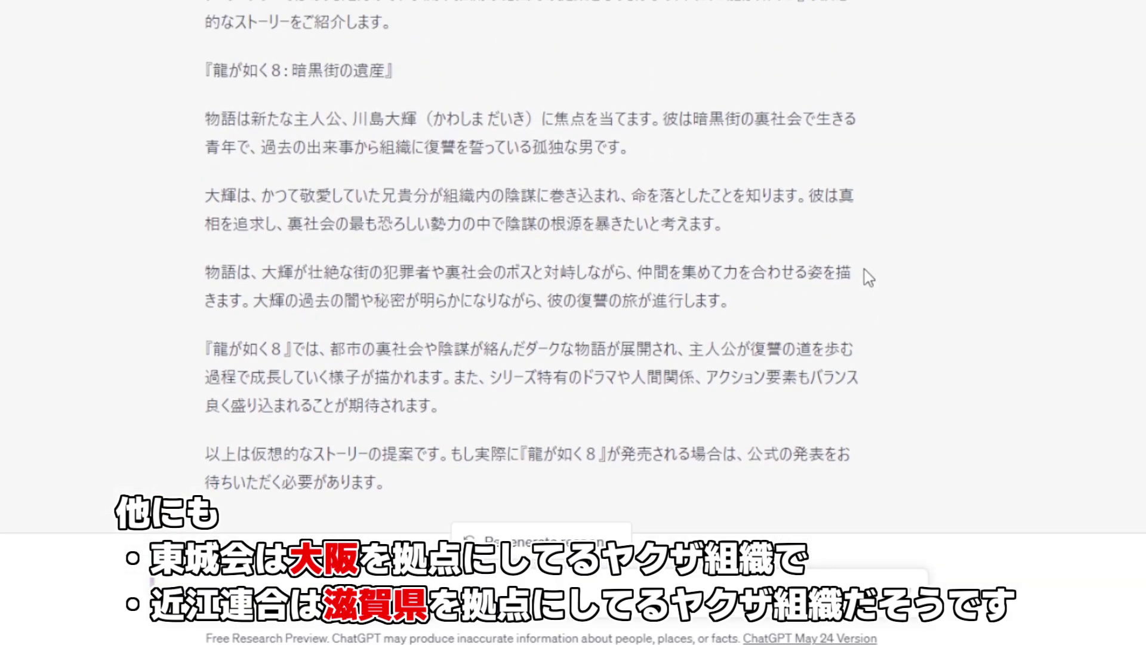